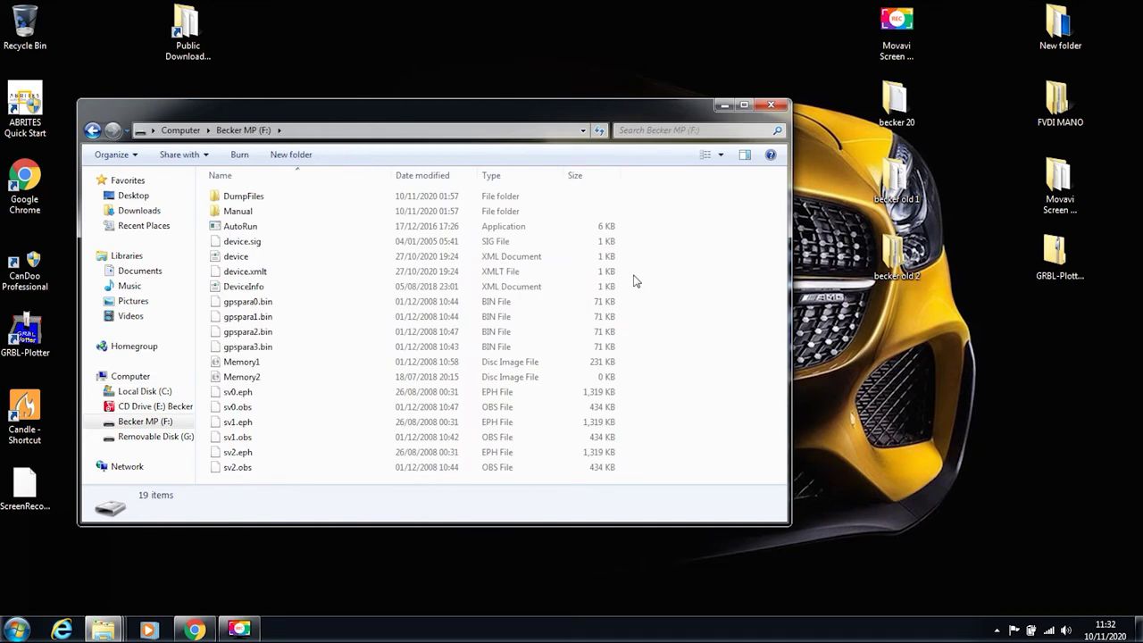
- Copy all files and folders on Becker MP (F:) and try to paste them into the becker old 1 folder
left_click_drag(203, 190, 298, 496)
right_click(301, 419)
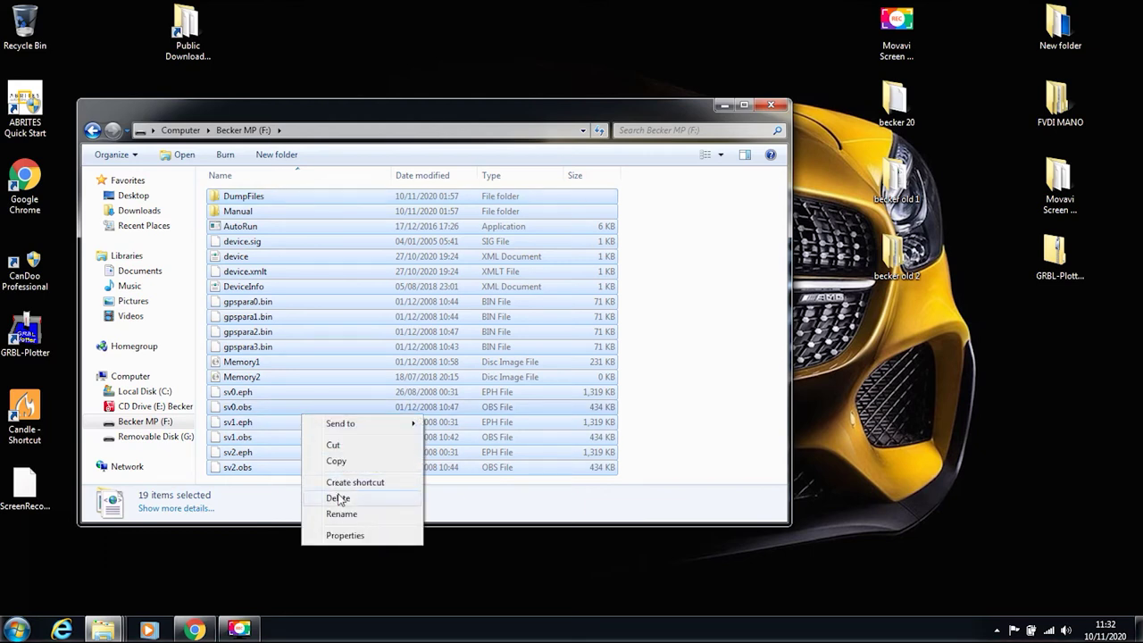
left_click(342, 461)
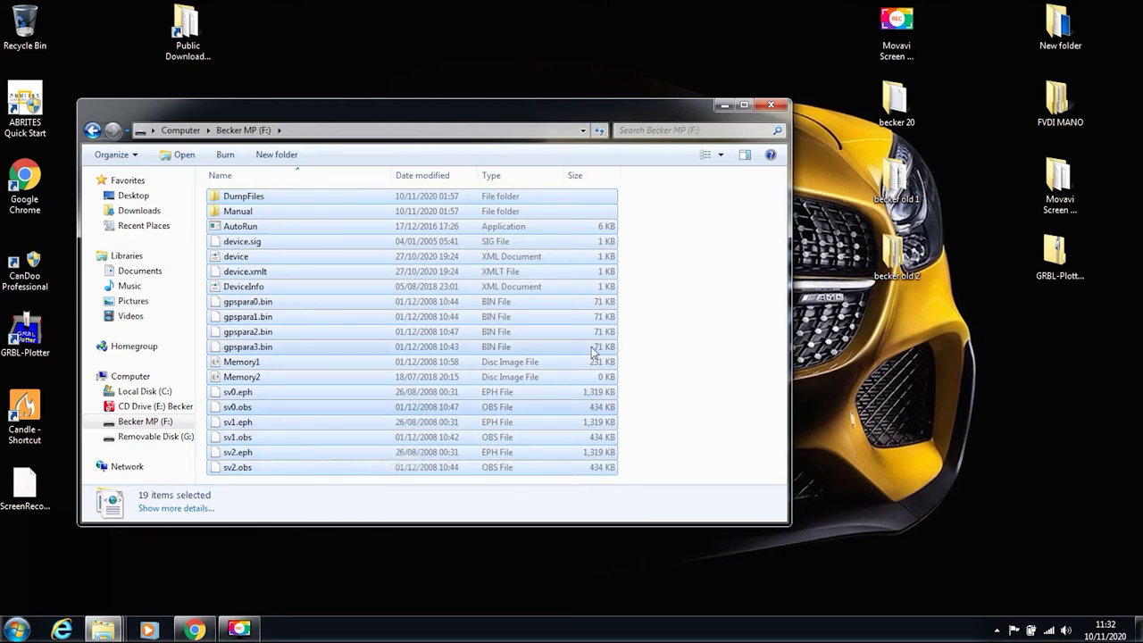
double_click(897, 178)
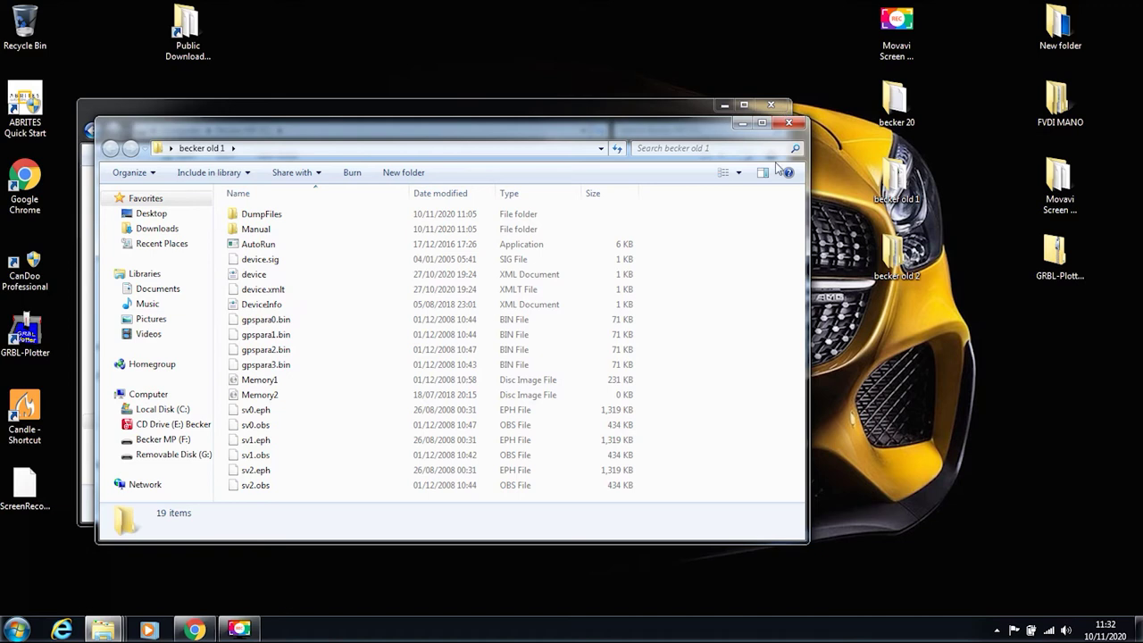
right_click(724, 255)
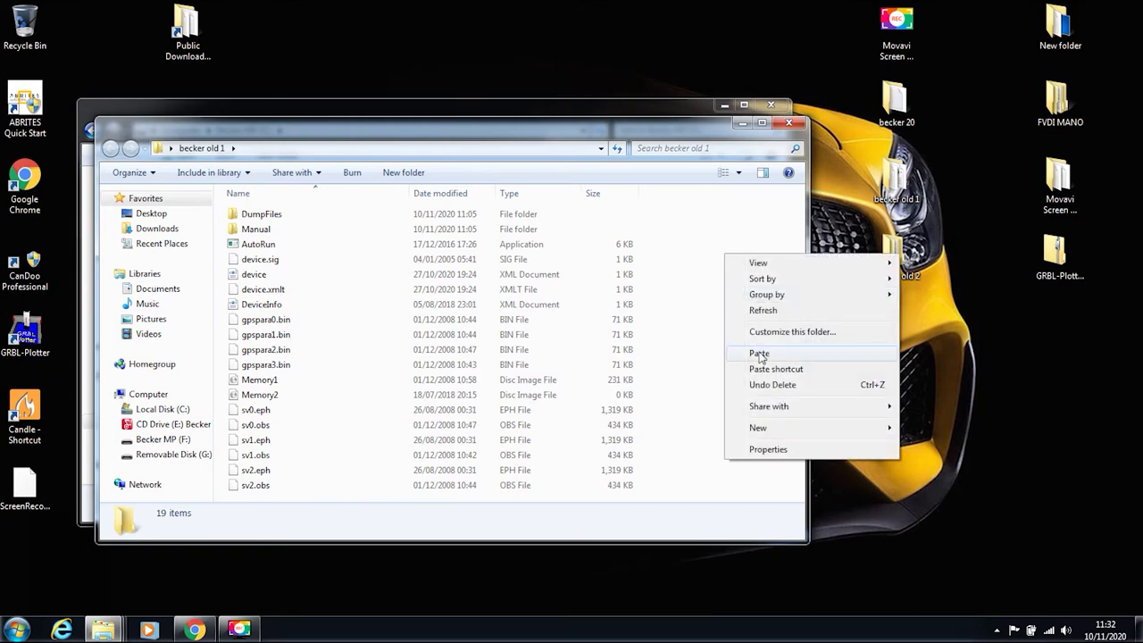
left_click(789, 123)
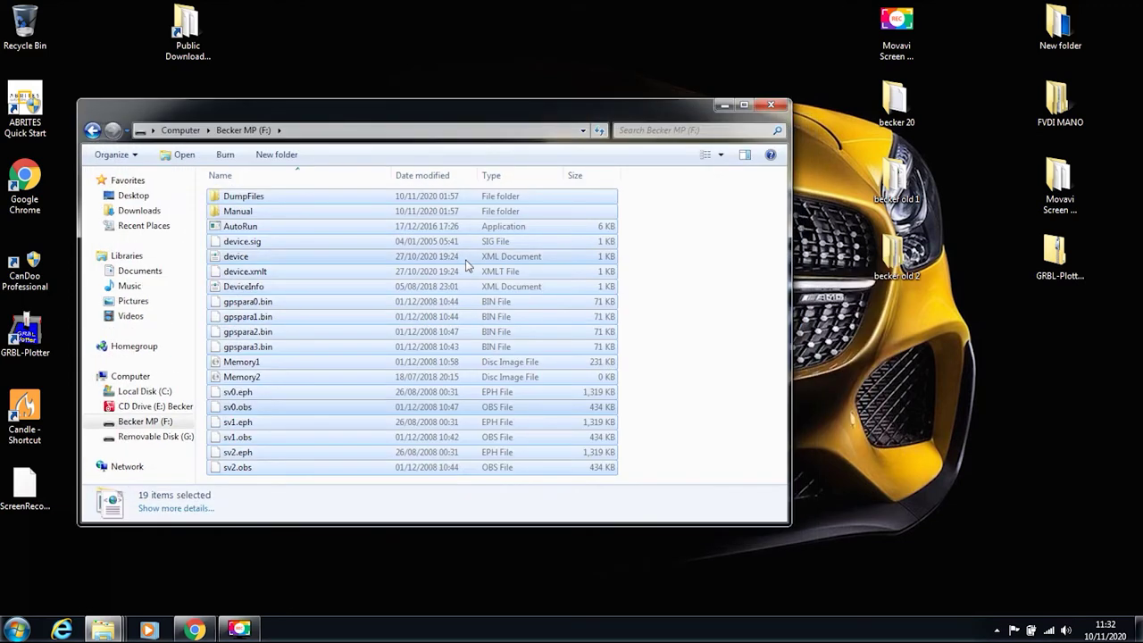
- Copy the APD, MapRegionsPSF50 and Navi folders from Removable Disk (G:) and try to paste them into the becker old 2 folder
left_click(92, 130)
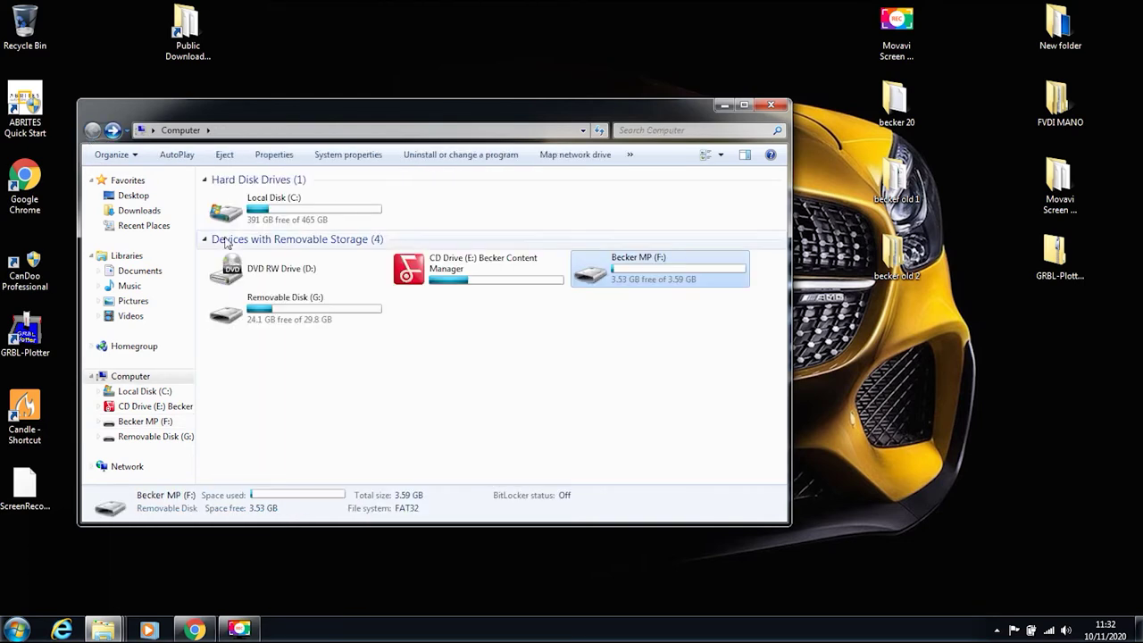
double_click(347, 303)
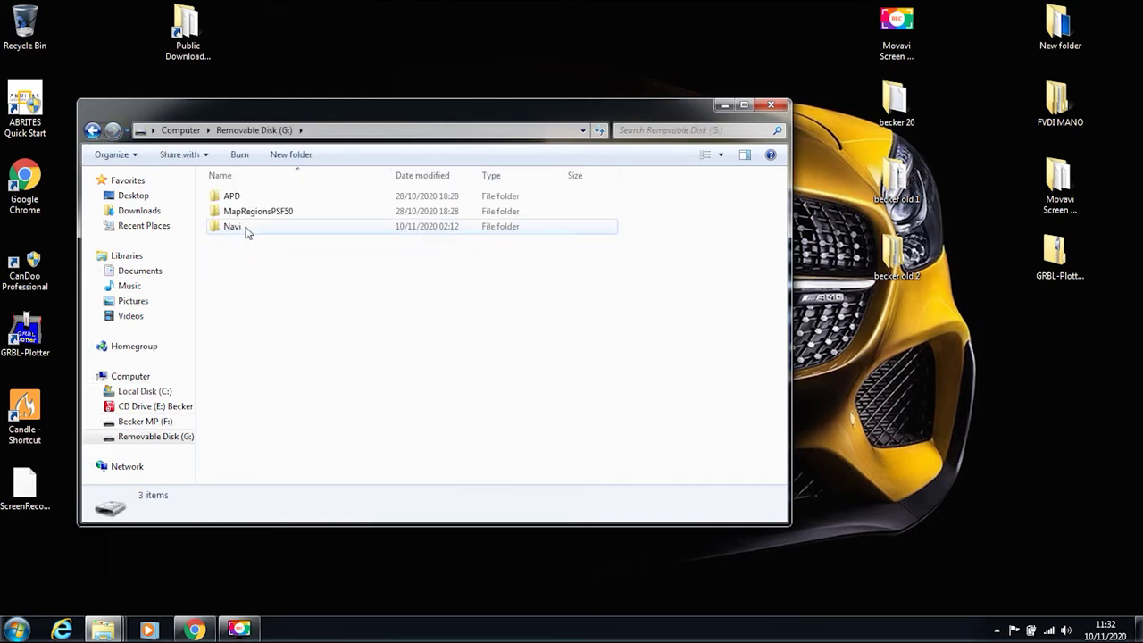
left_click_drag(203, 177, 252, 229)
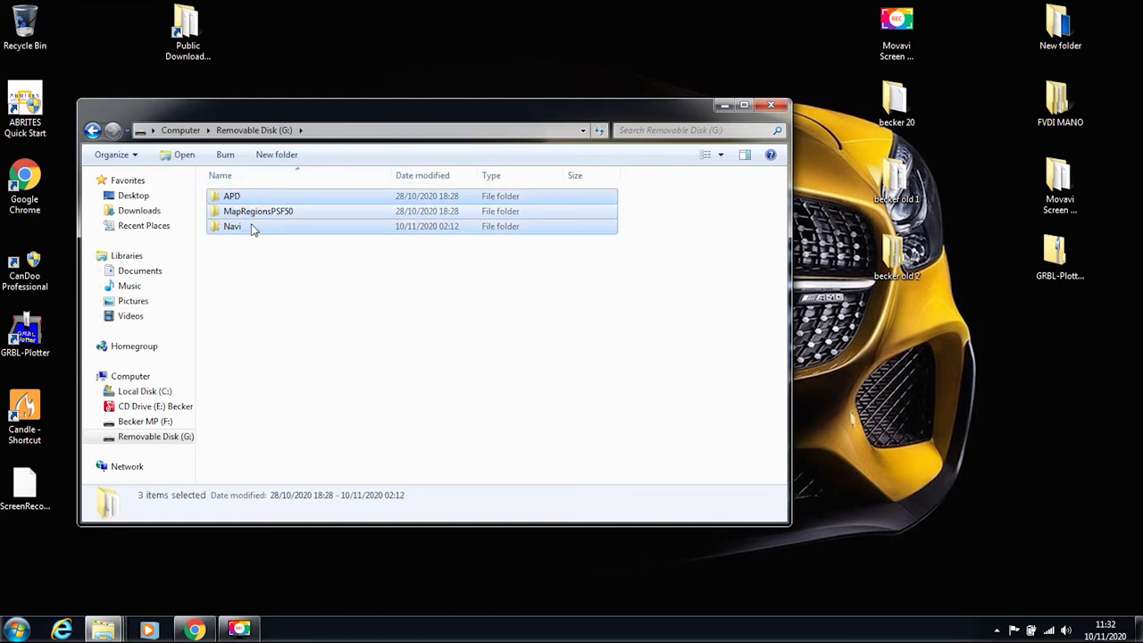
right_click(252, 228)
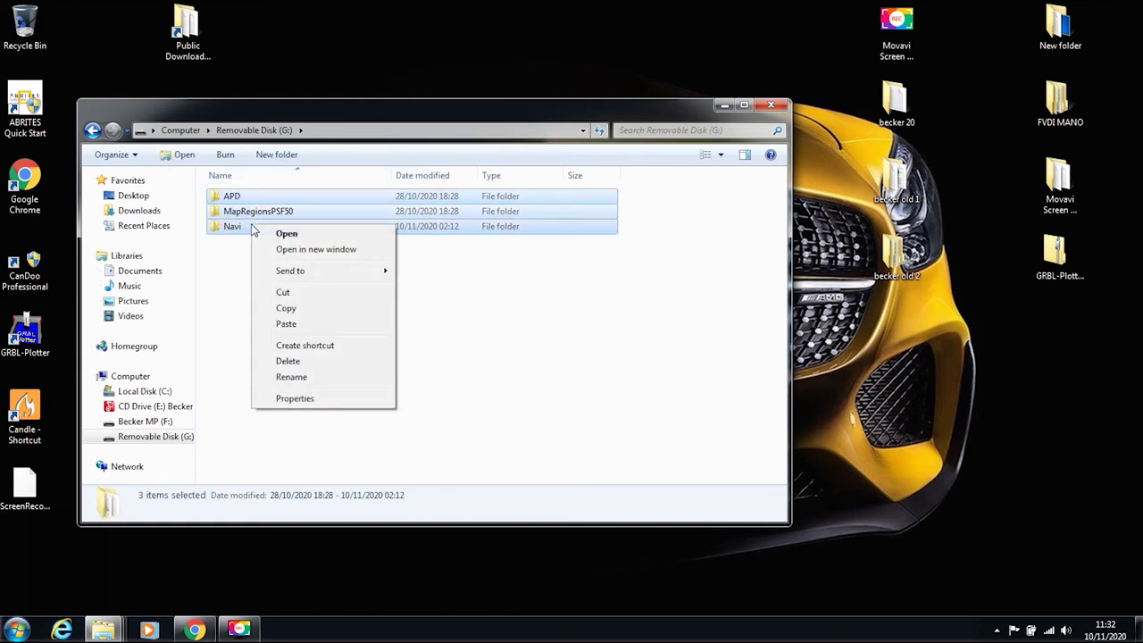
left_click(287, 311)
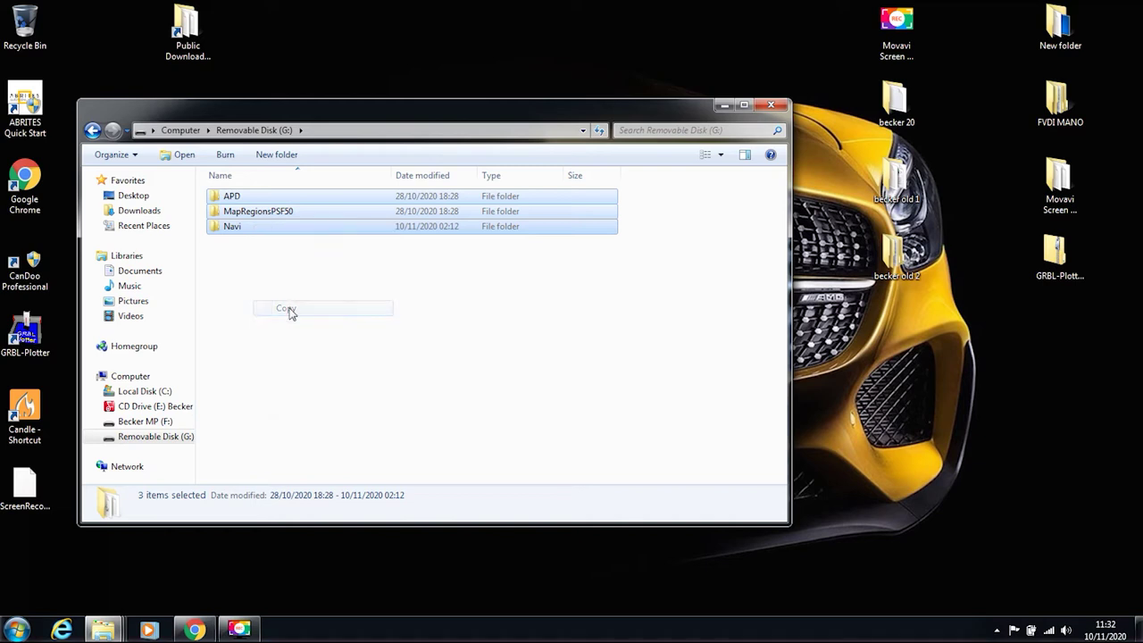
left_click(892, 241)
double_click(891, 241)
right_click(449, 345)
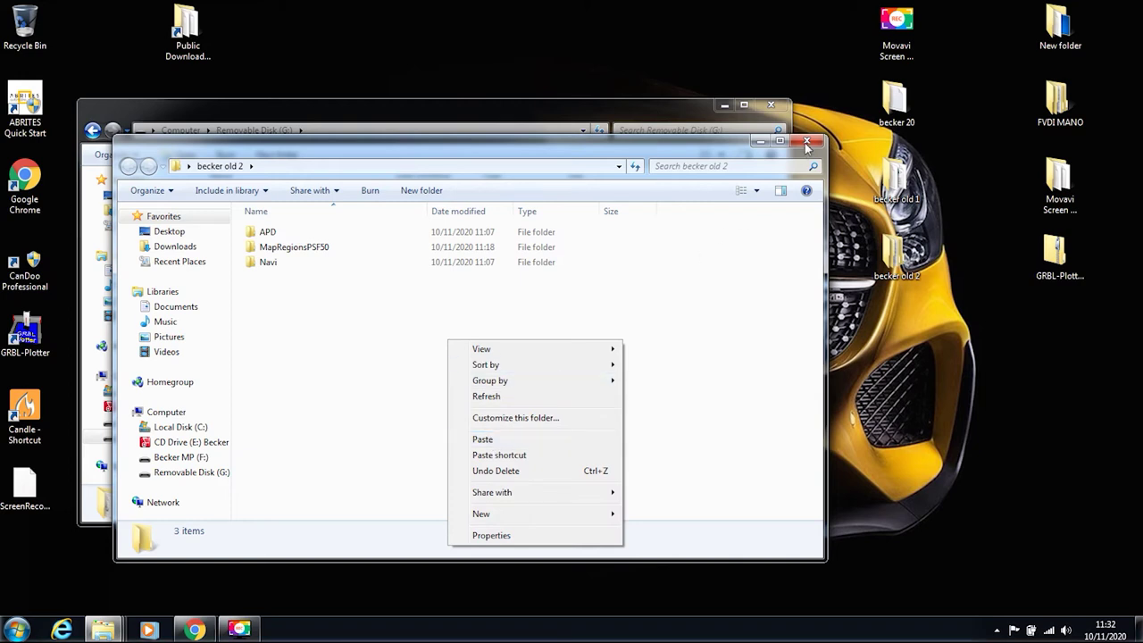
left_click(805, 141)
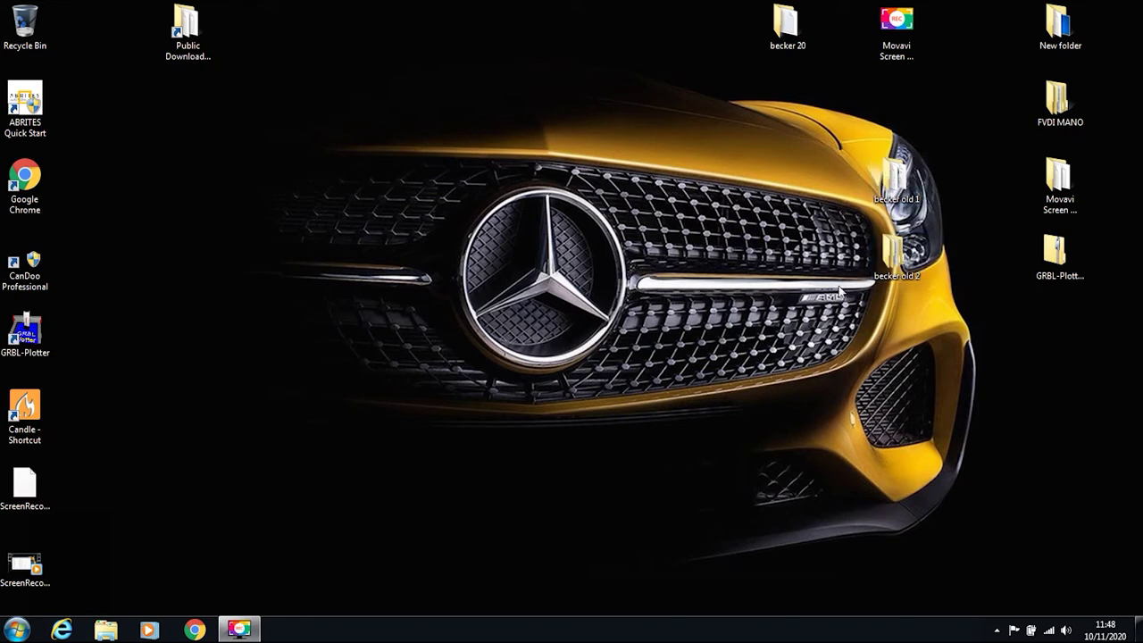
- Select the APD and MapRegionsPSF50 folders on Removable Disk (G:) and open their context options
left_click(17, 629)
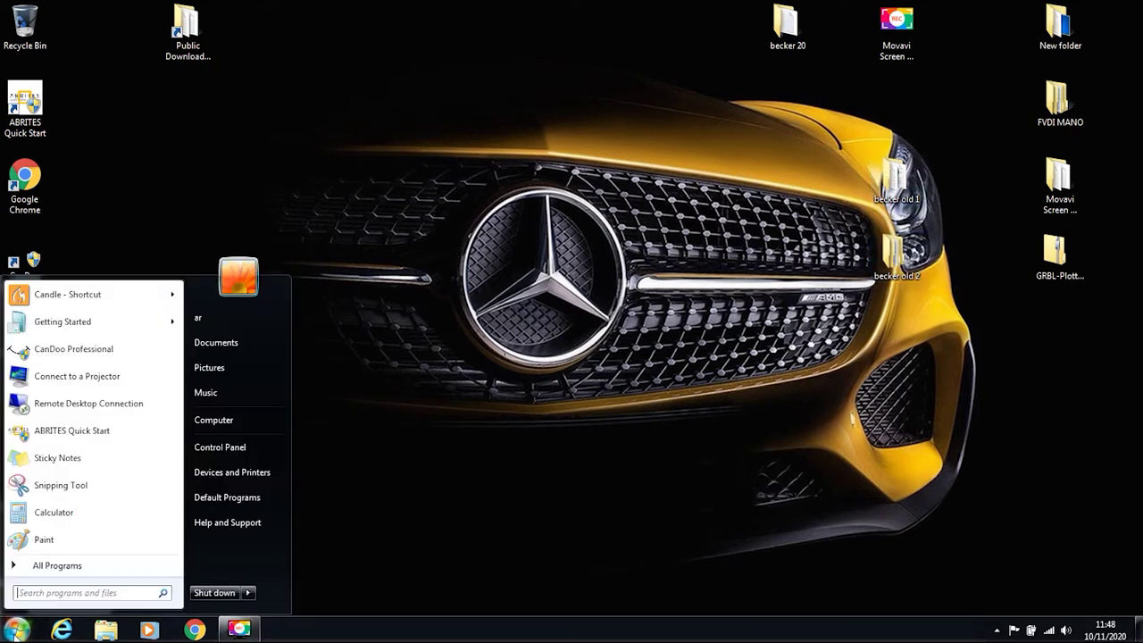
left_click(242, 425)
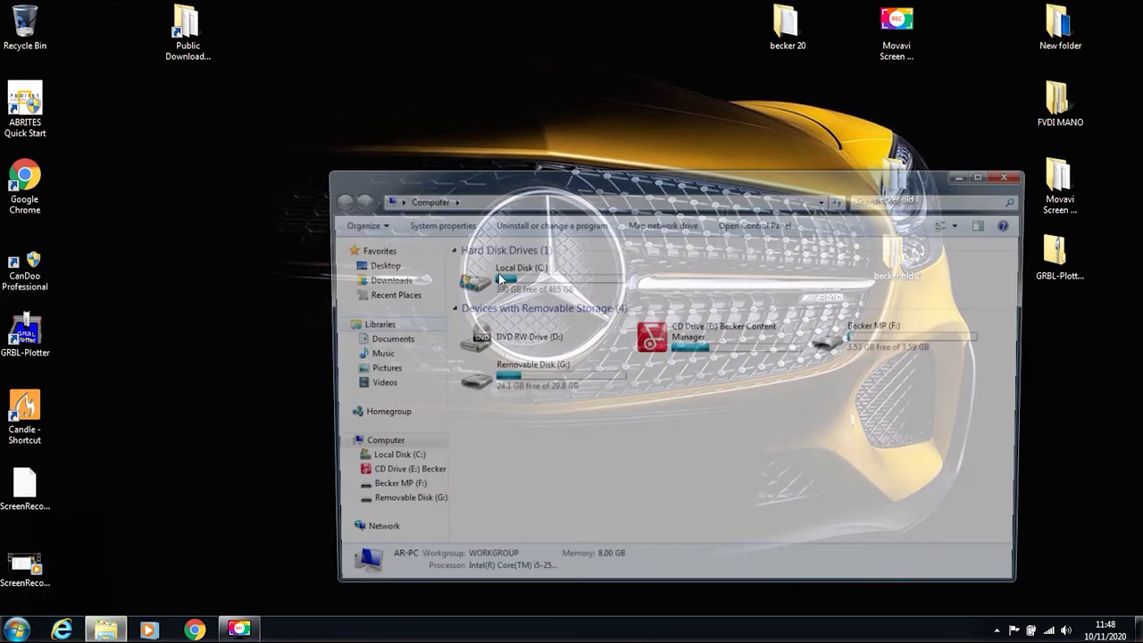
double_click(604, 387)
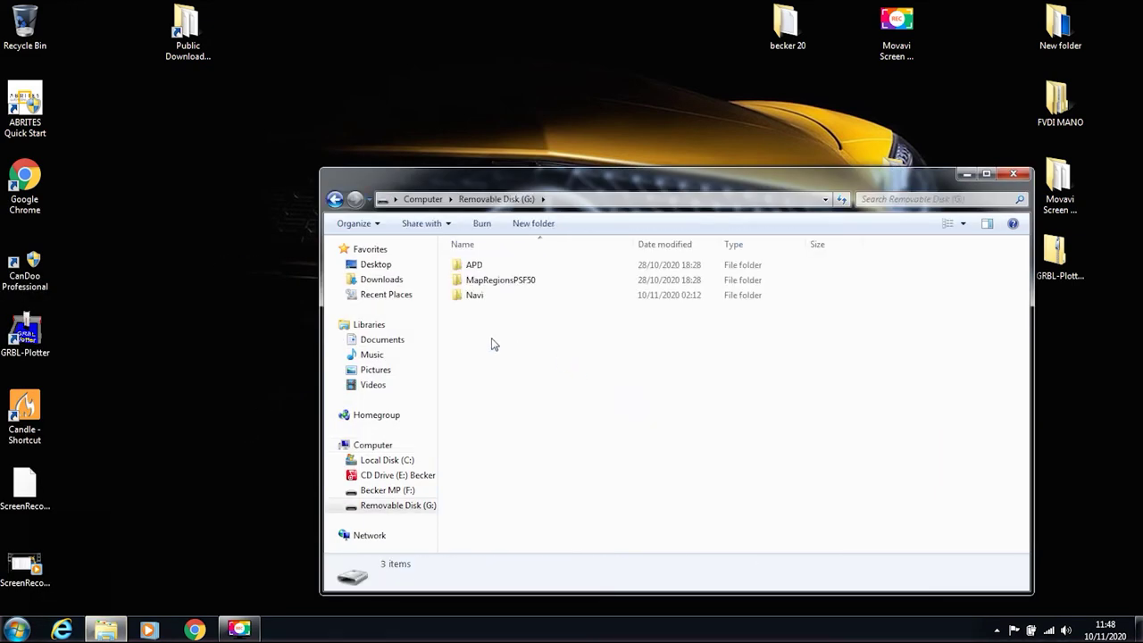
left_click(473, 267)
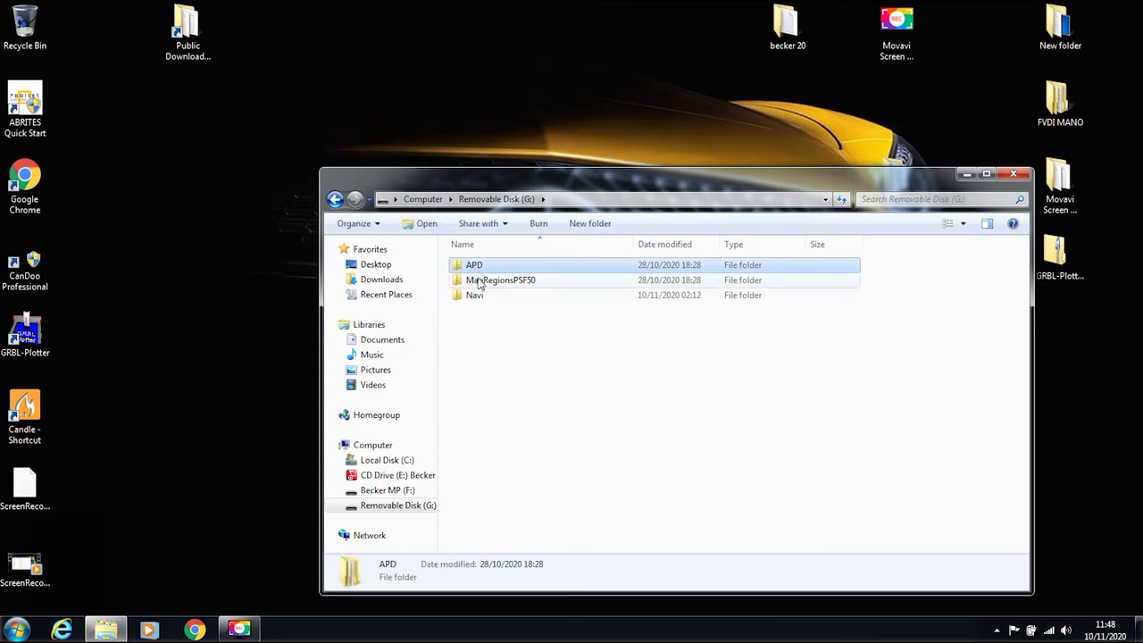
left_click(479, 281, "ctrl")
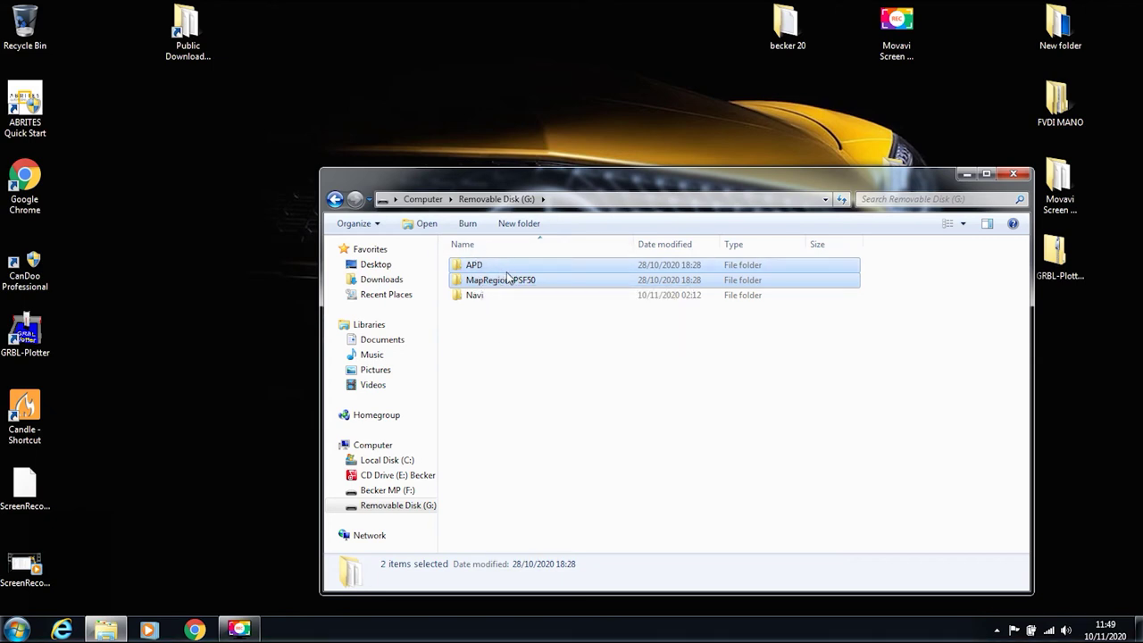
right_click(552, 280)
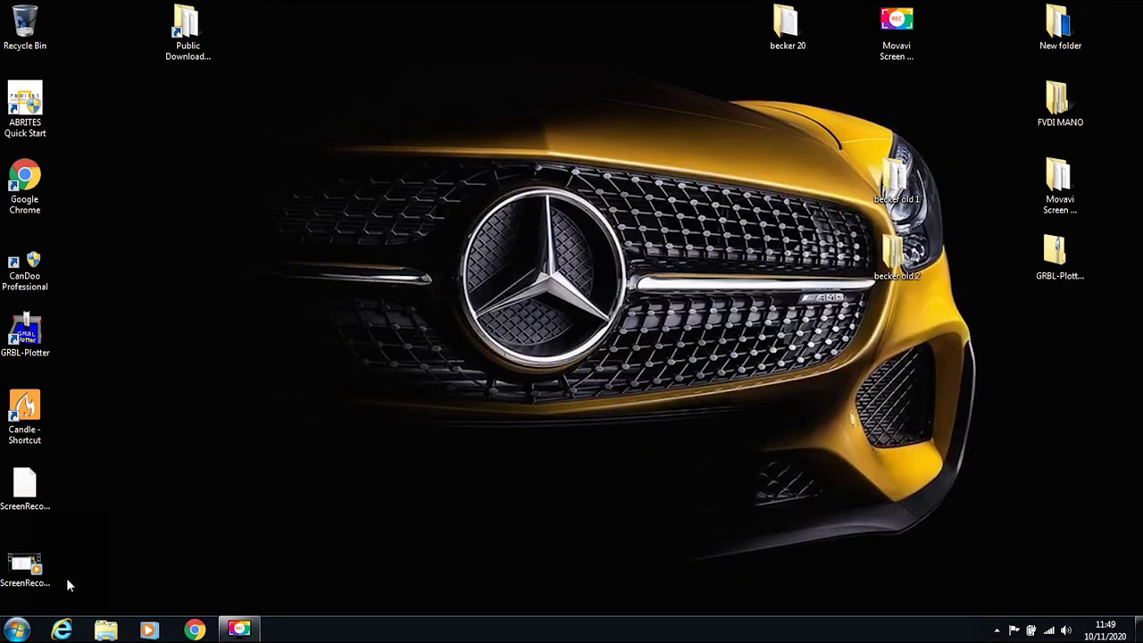
- Select the APD and MapRegionsPSF50 folders in becker 20\BMPV20\BECKER MP and open their context options for copying
double_click(786, 25)
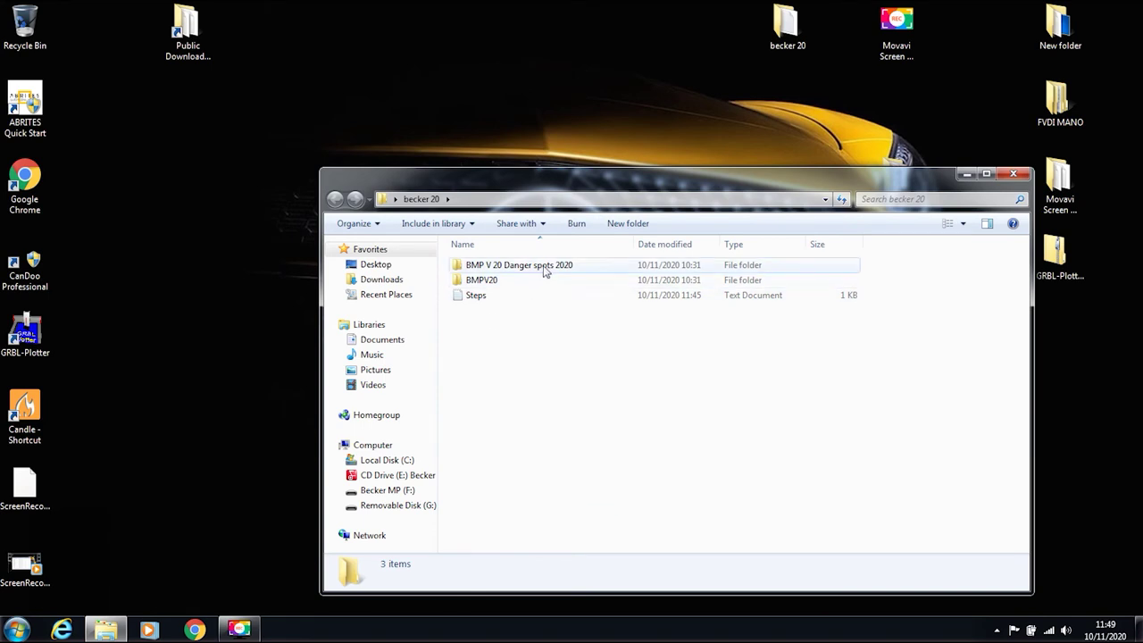
double_click(494, 280)
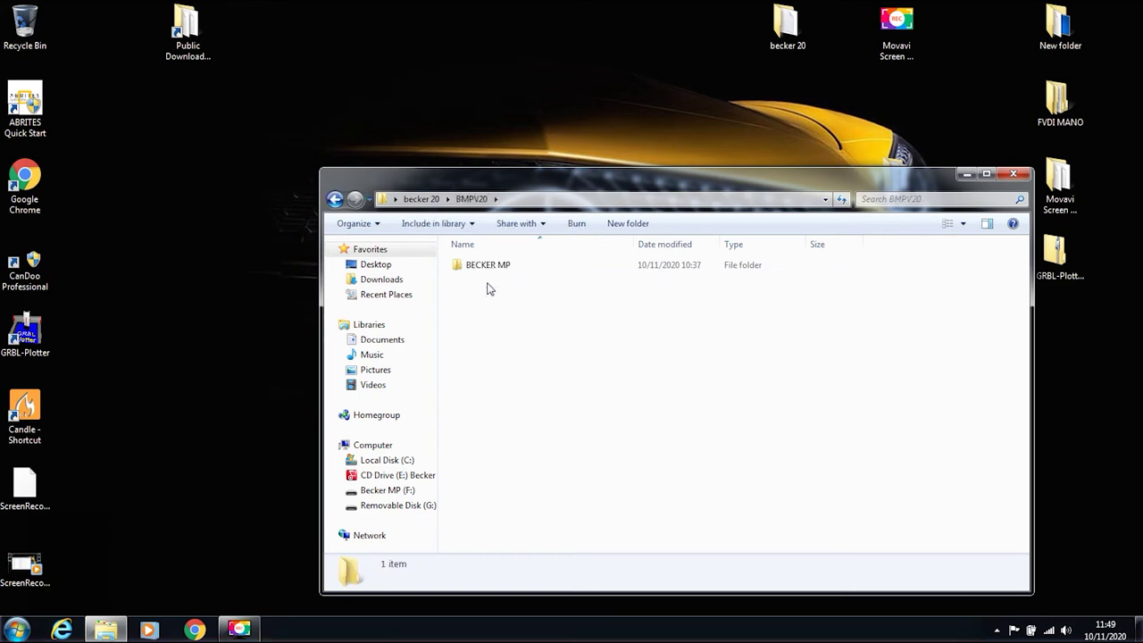
double_click(485, 267)
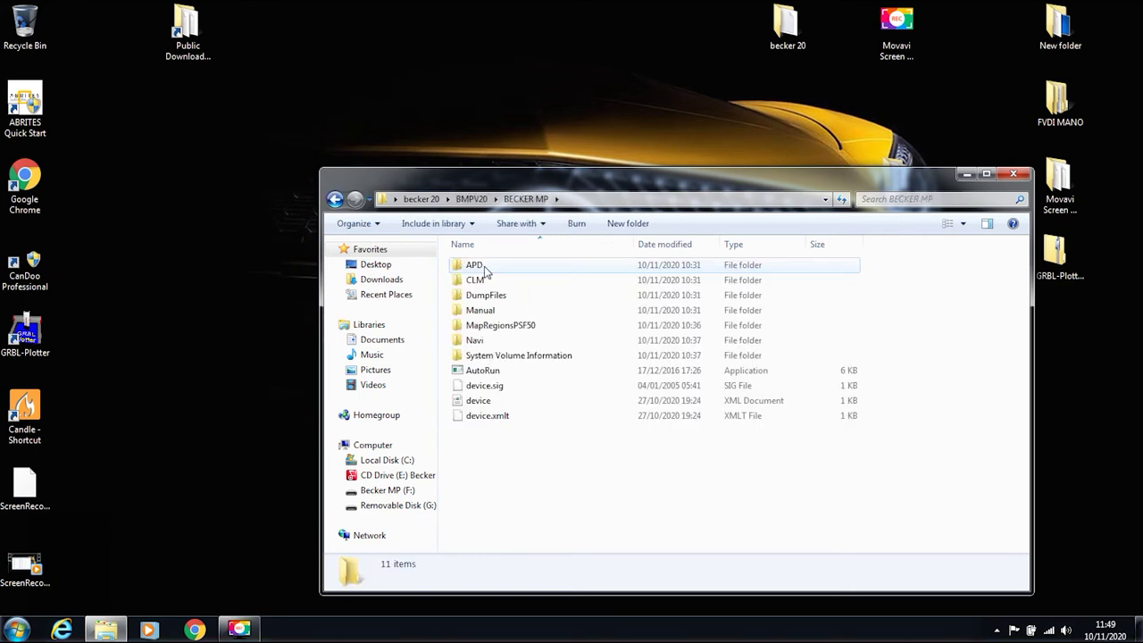
left_click(485, 267)
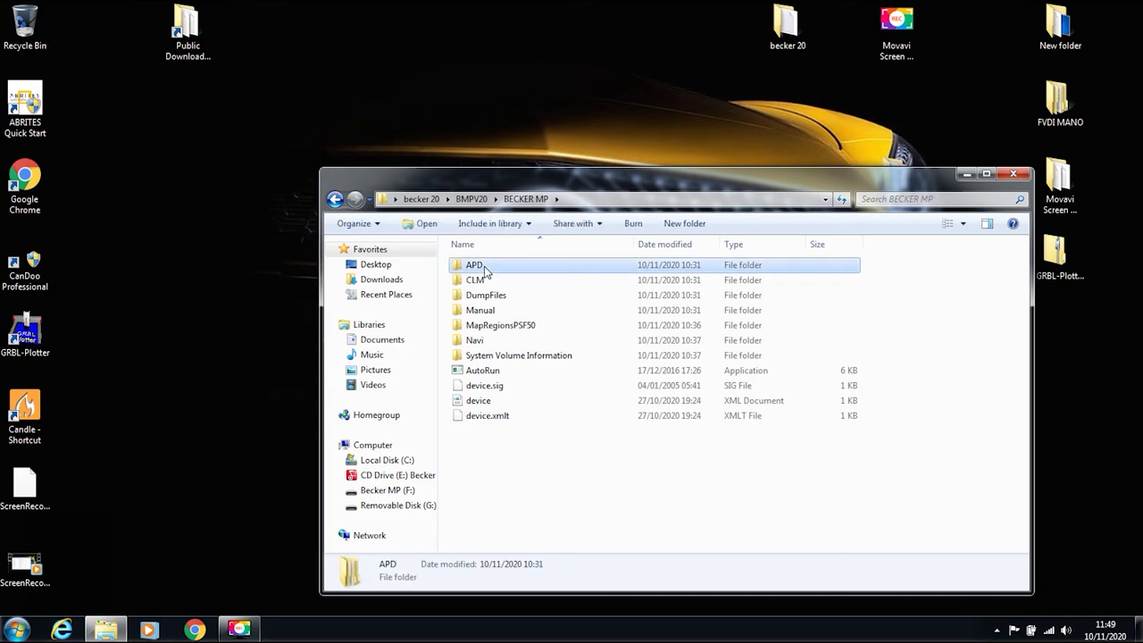
mouse_move(504, 331)
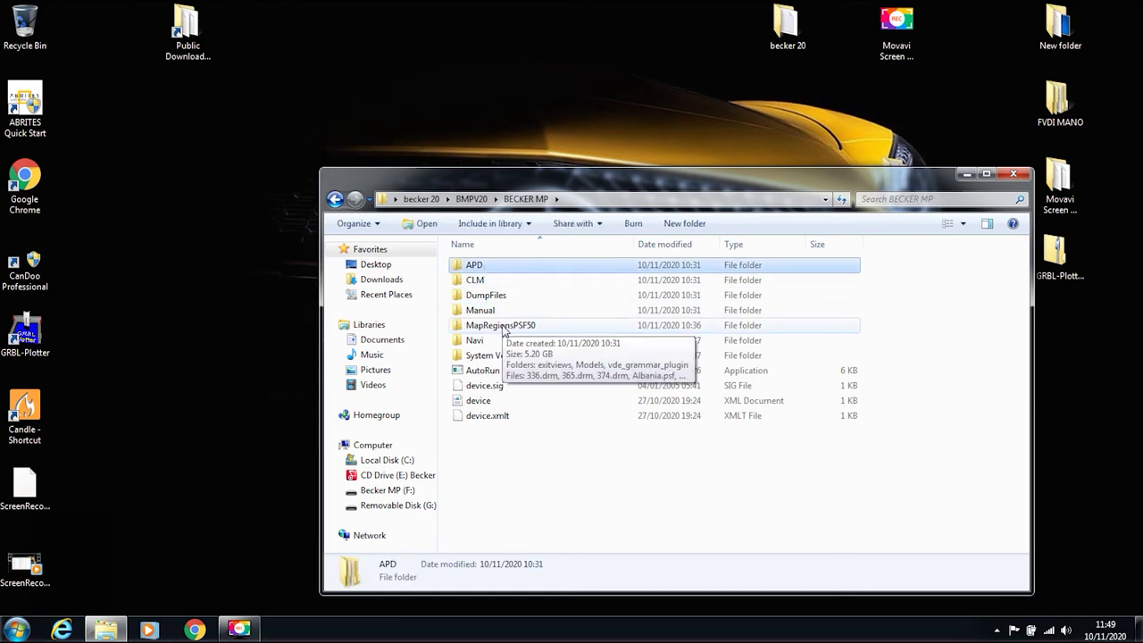
left_click(504, 327, "ctrl")
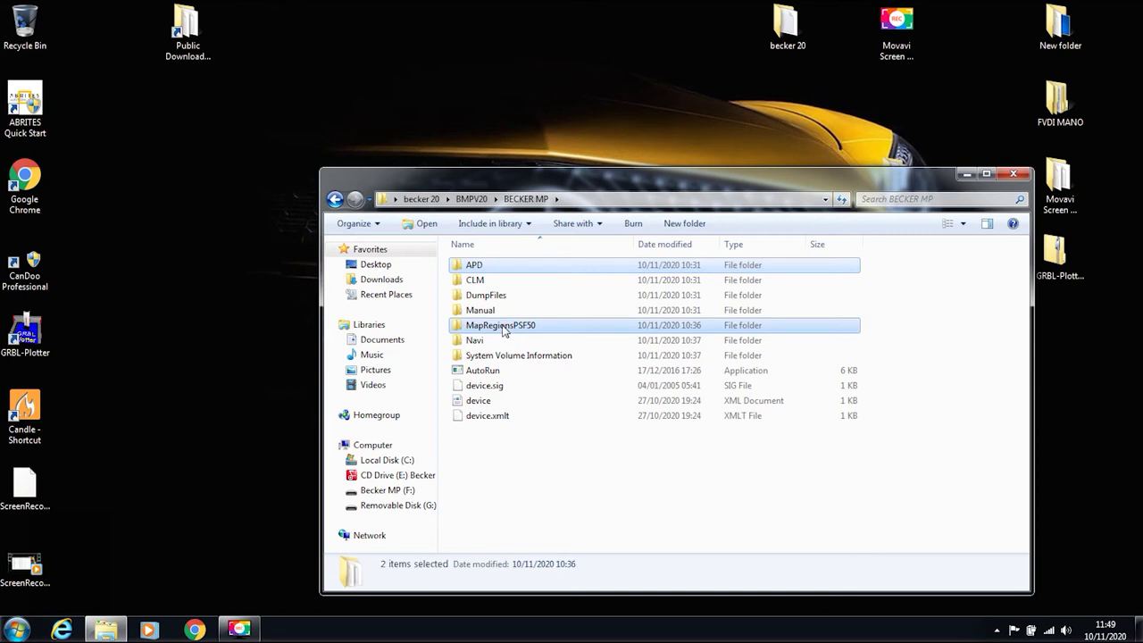
right_click(504, 330)
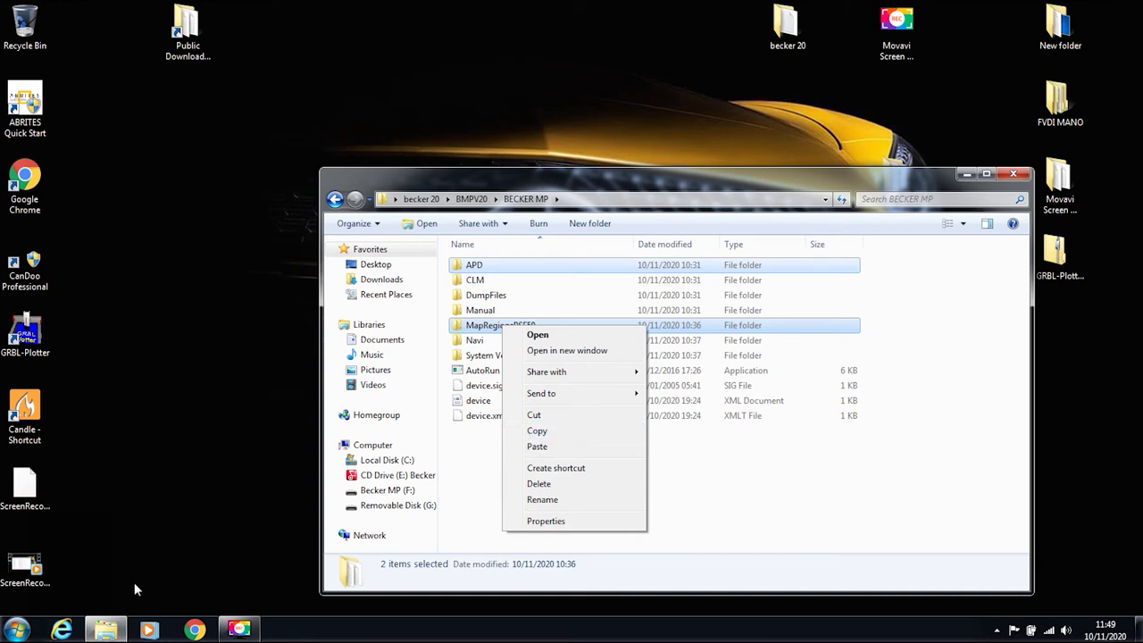
- Try to paste the new APD and MapRegionsPSF50 folders onto Removable Disk (G:), and return to the desktop
left_click(19, 628)
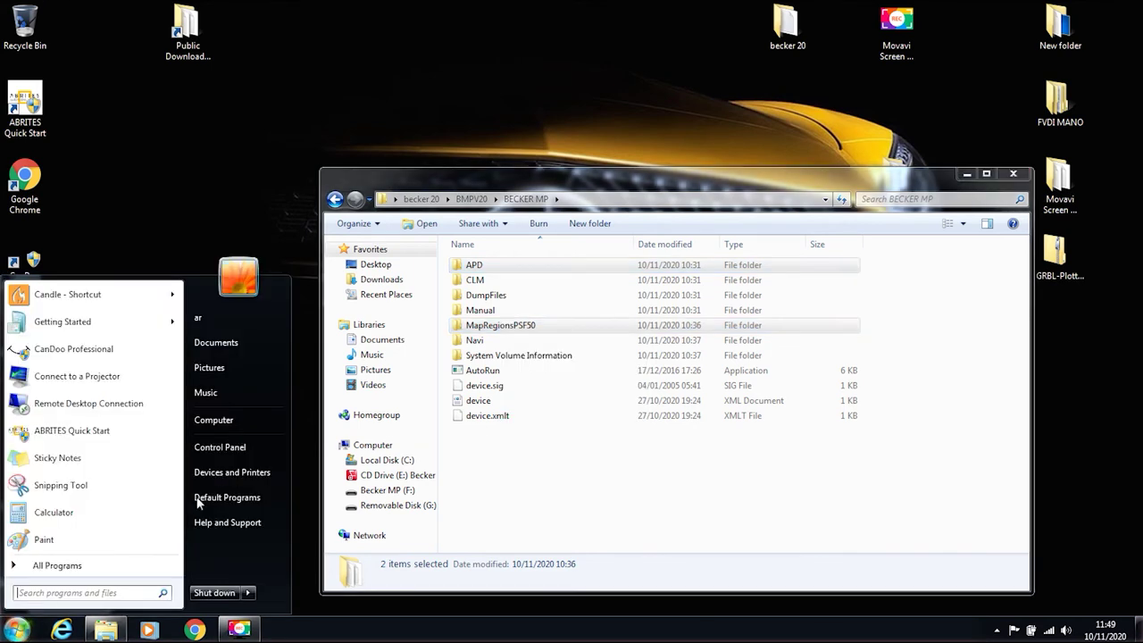
left_click(243, 419)
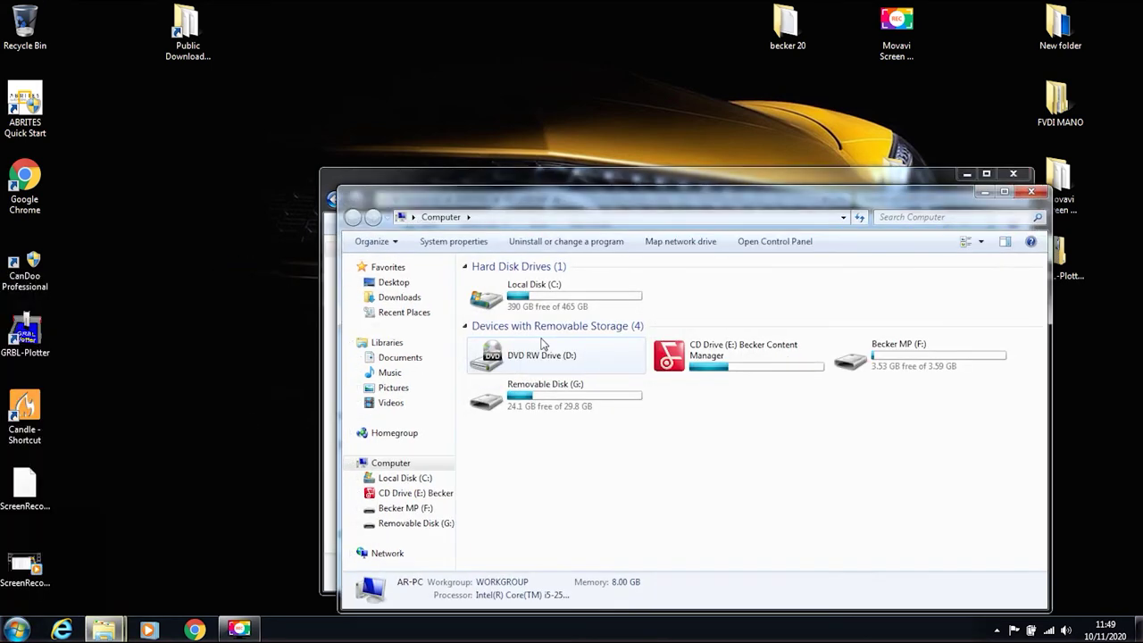
double_click(536, 397)
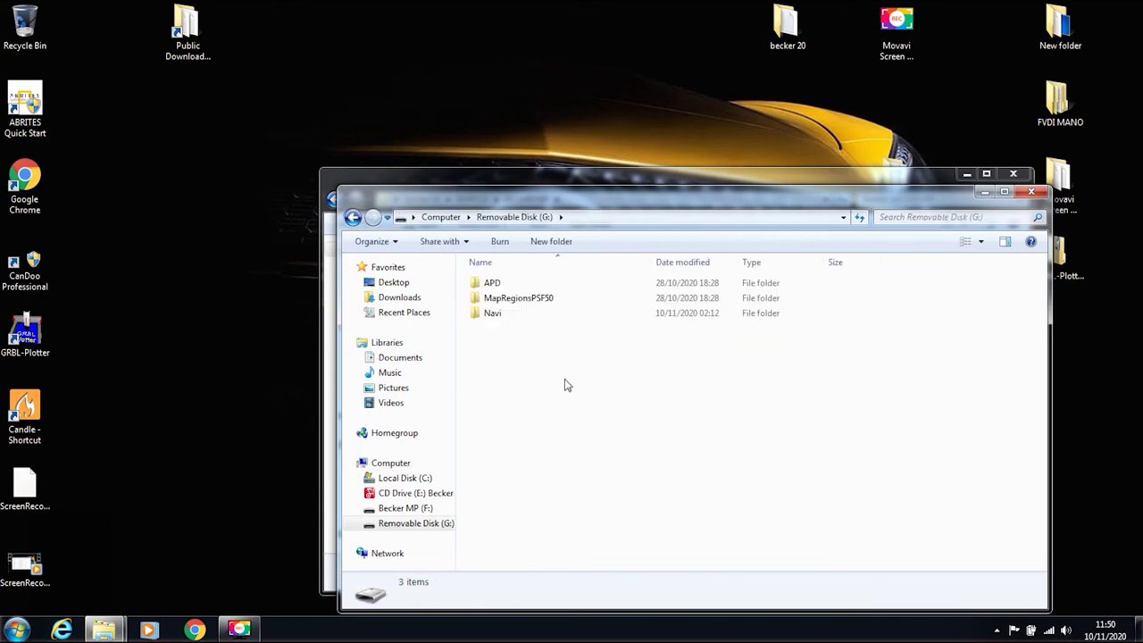
right_click(565, 385)
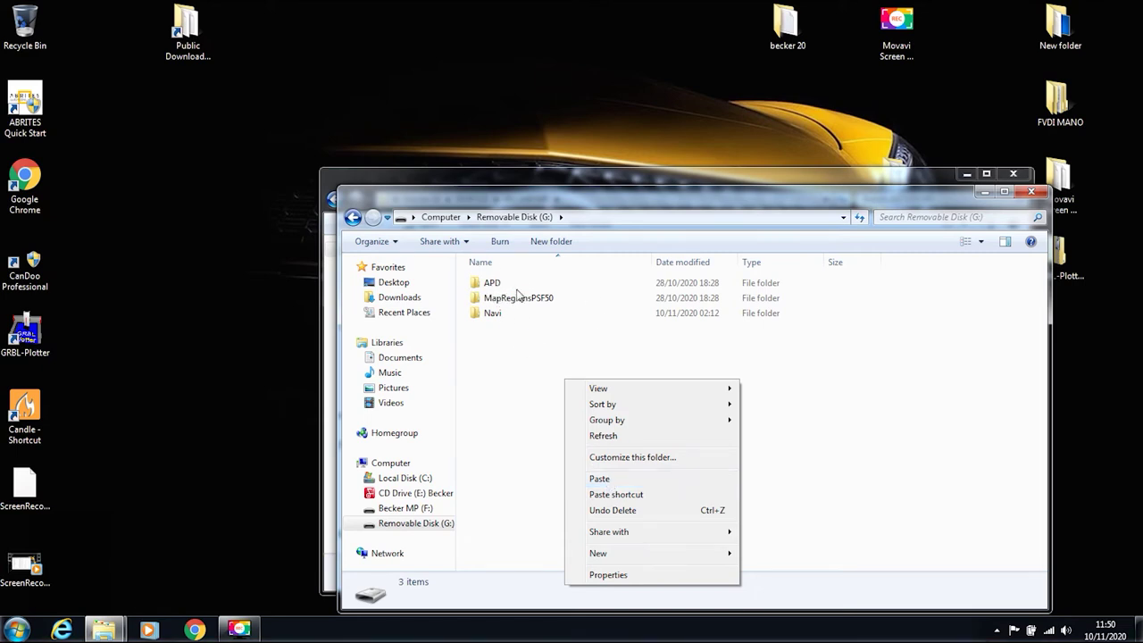
left_click(526, 411)
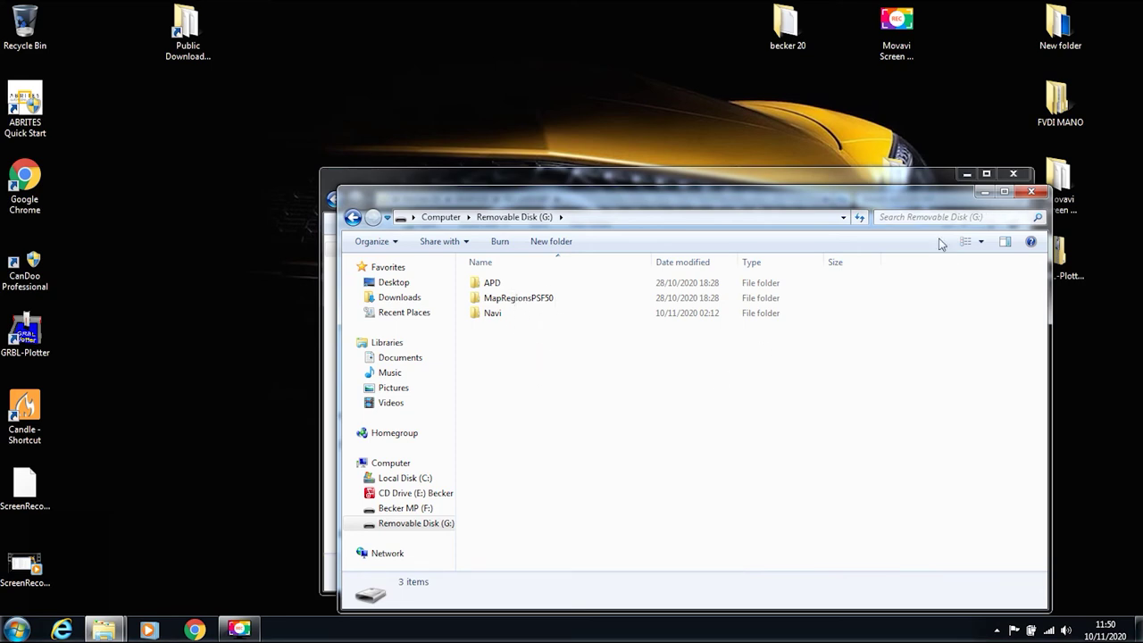
key("super+d")
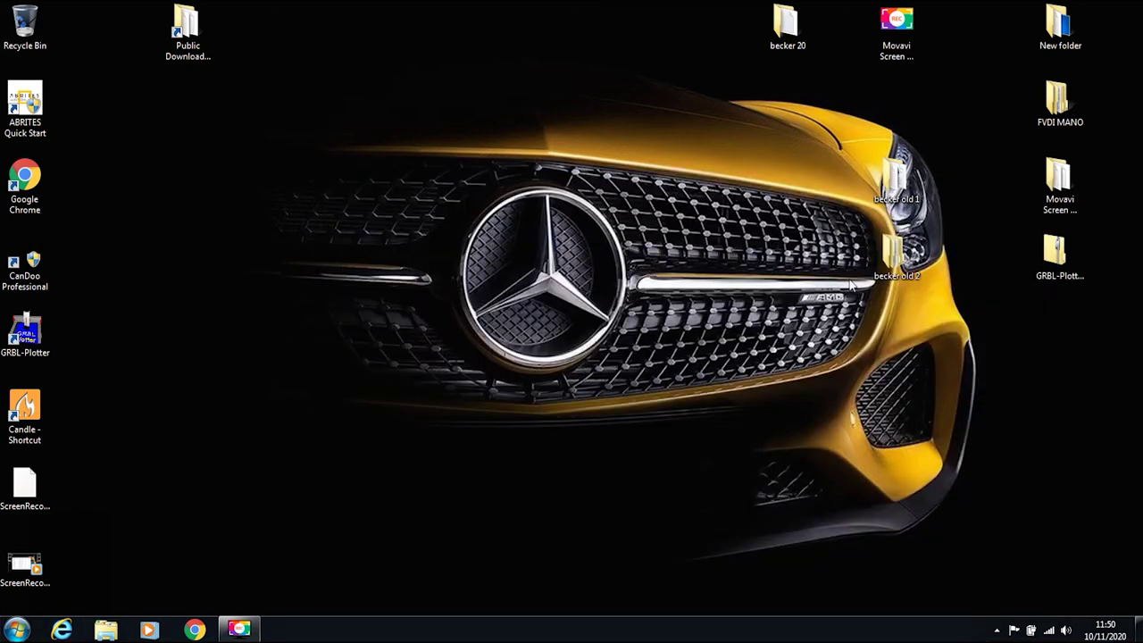
- Copy the navcore.apd file from the APD\Software folder of becker old 2, and close the folder window
double_click(897, 256)
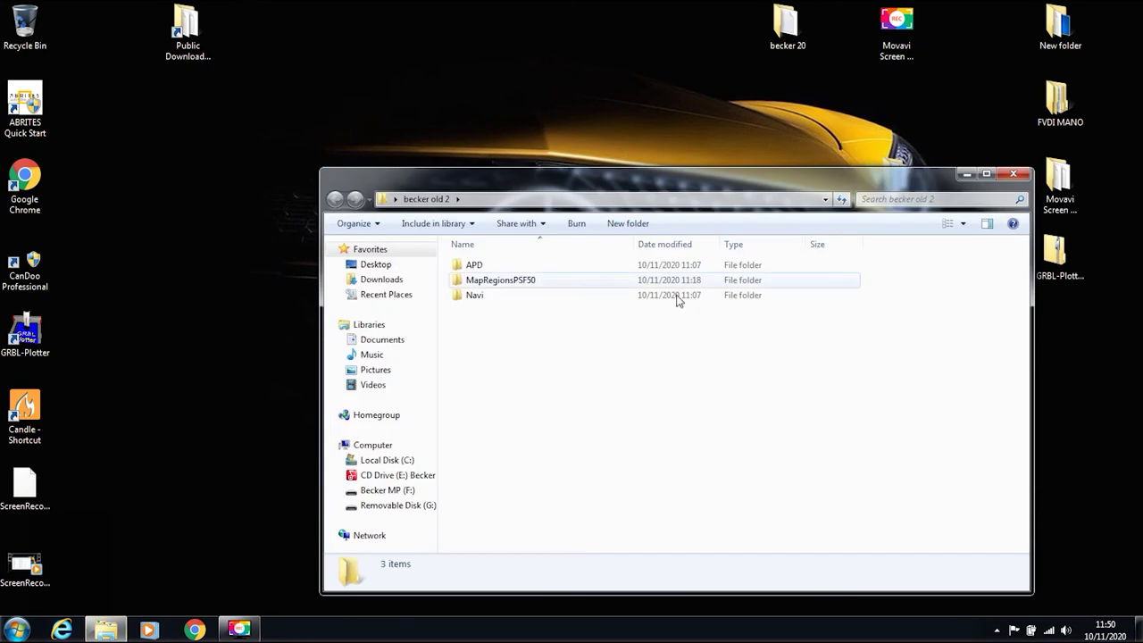
double_click(474, 268)
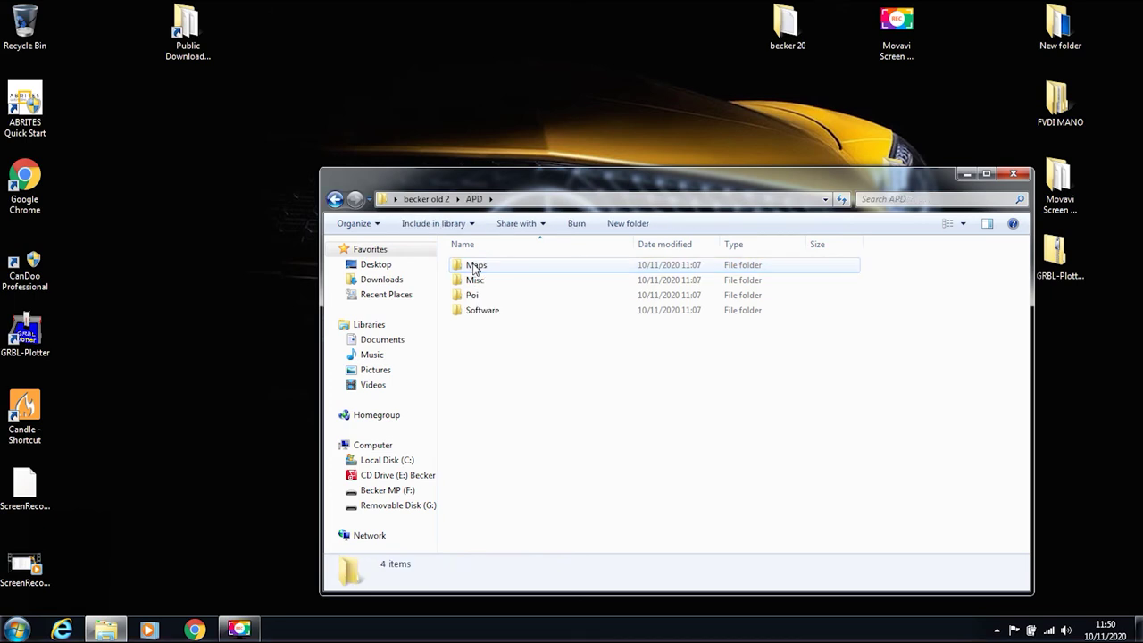
double_click(479, 312)
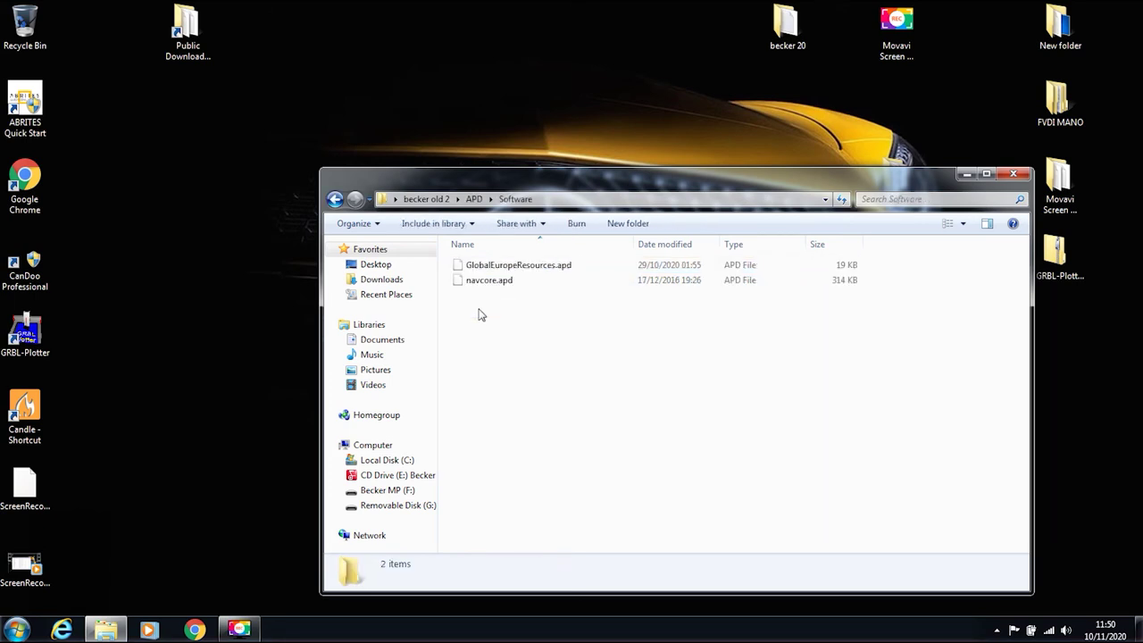
left_click(485, 282)
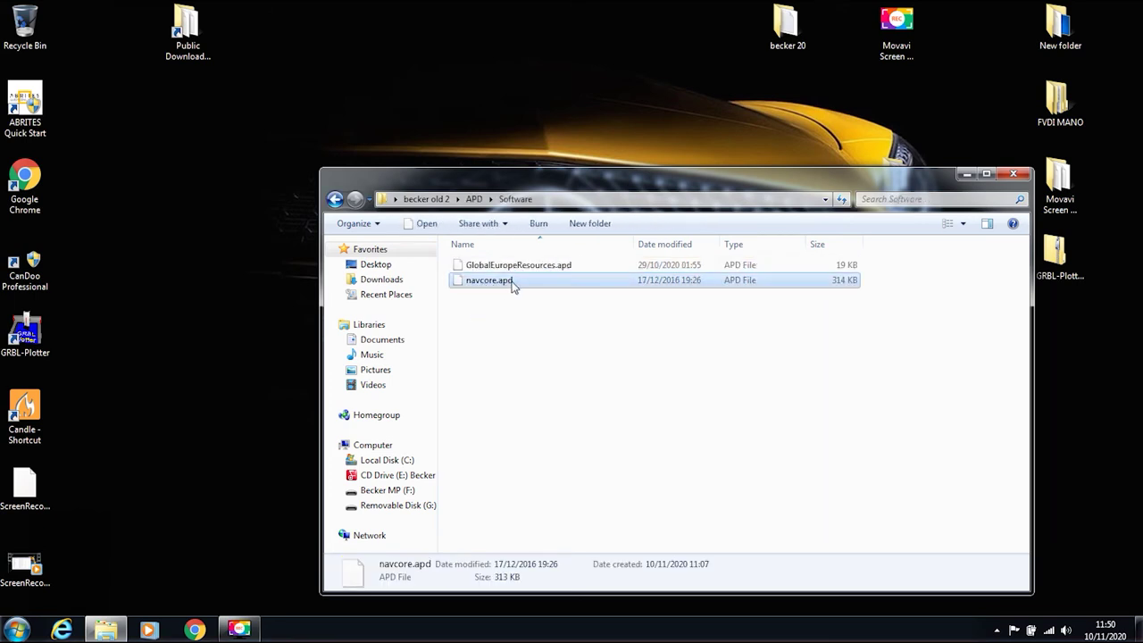
right_click(507, 282)
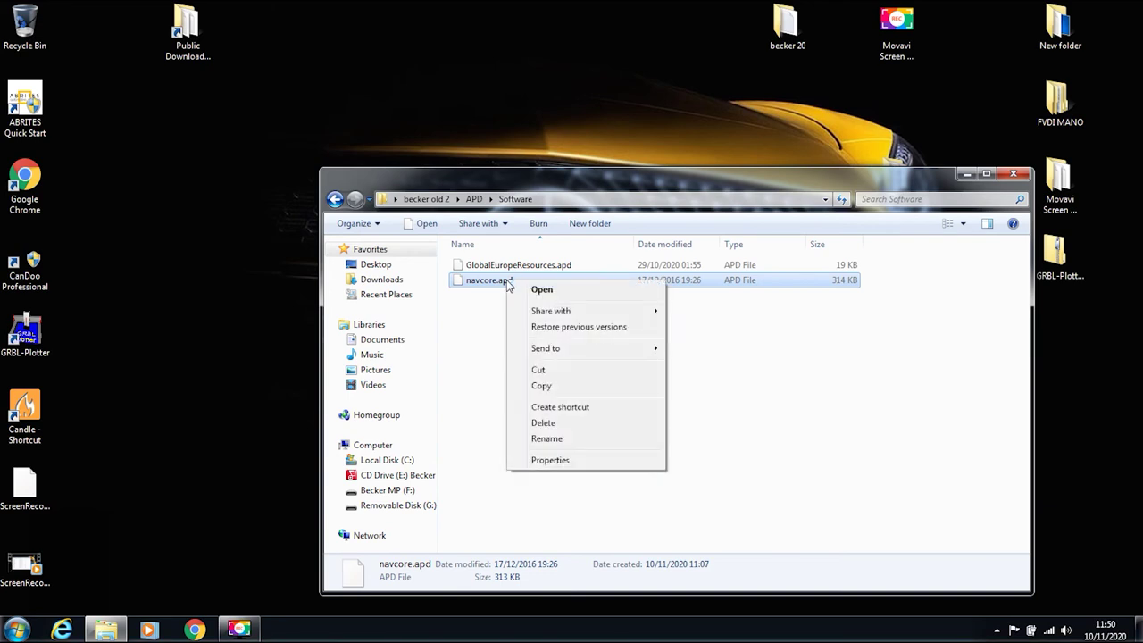
left_click(539, 385)
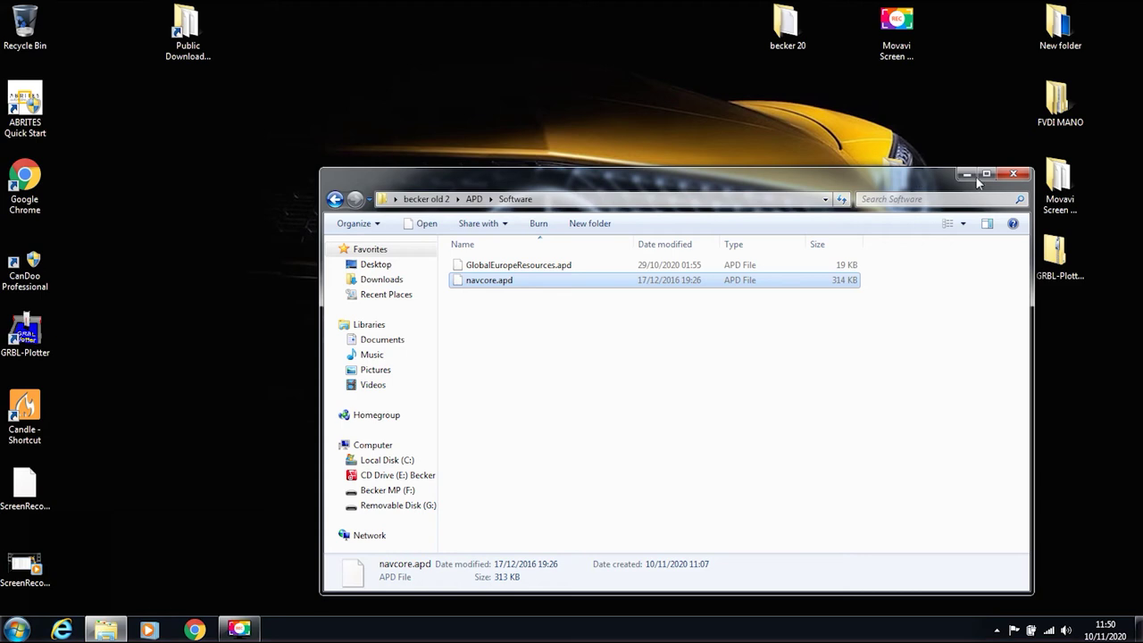
left_click(1012, 174)
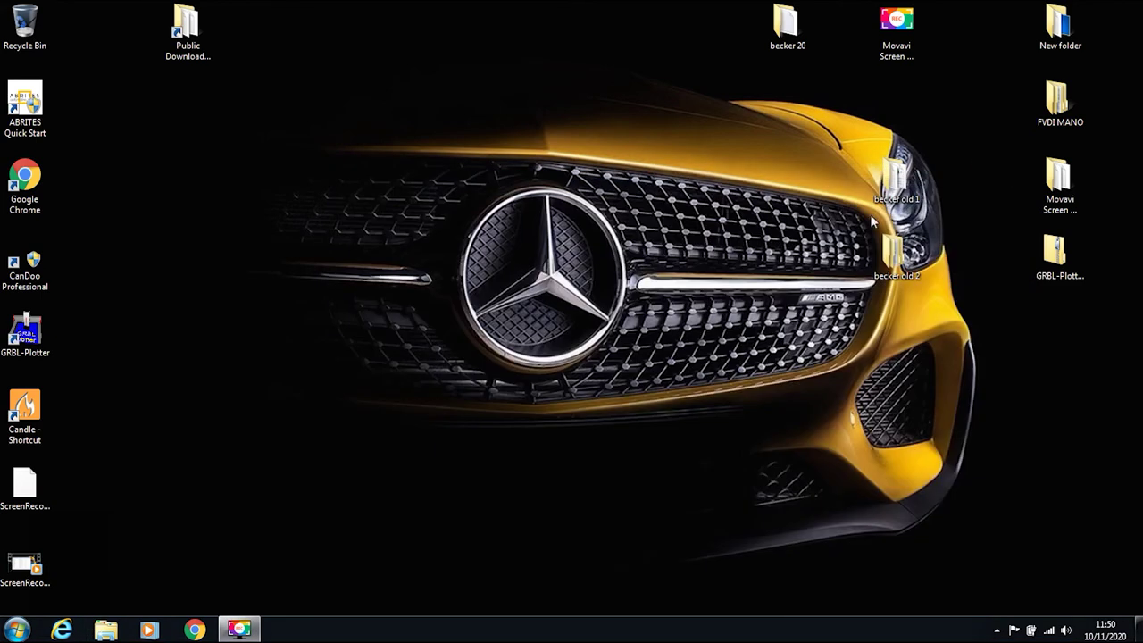
- Go to the APD\Software folder on Removable Disk (G:) and open its context options for pasting the copied navcore.apd file
left_click(17, 630)
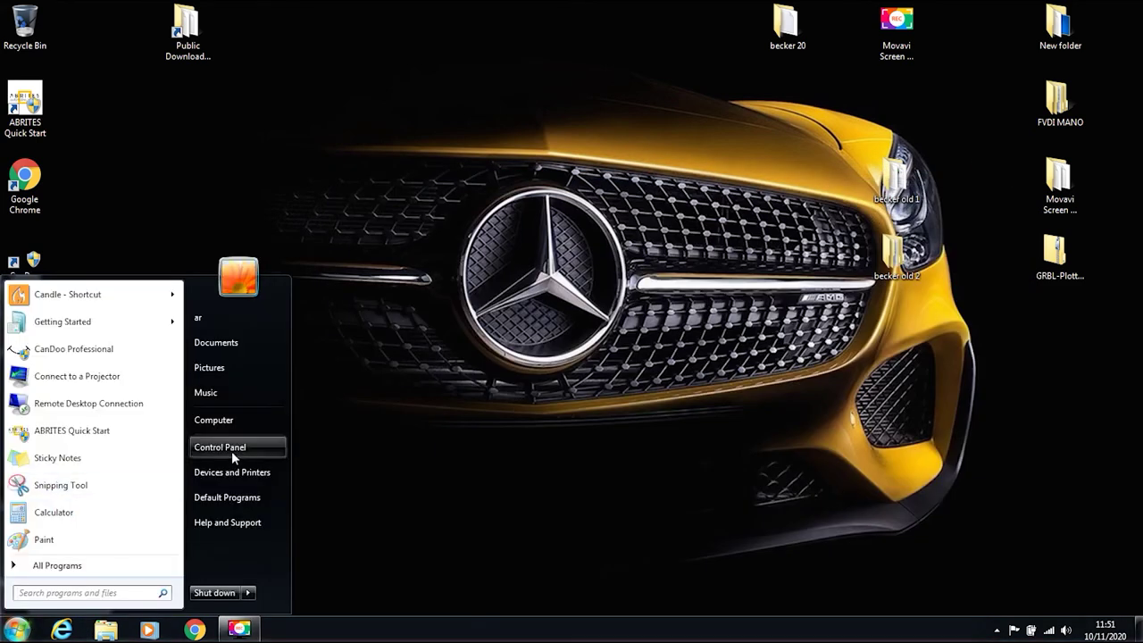
left_click(240, 419)
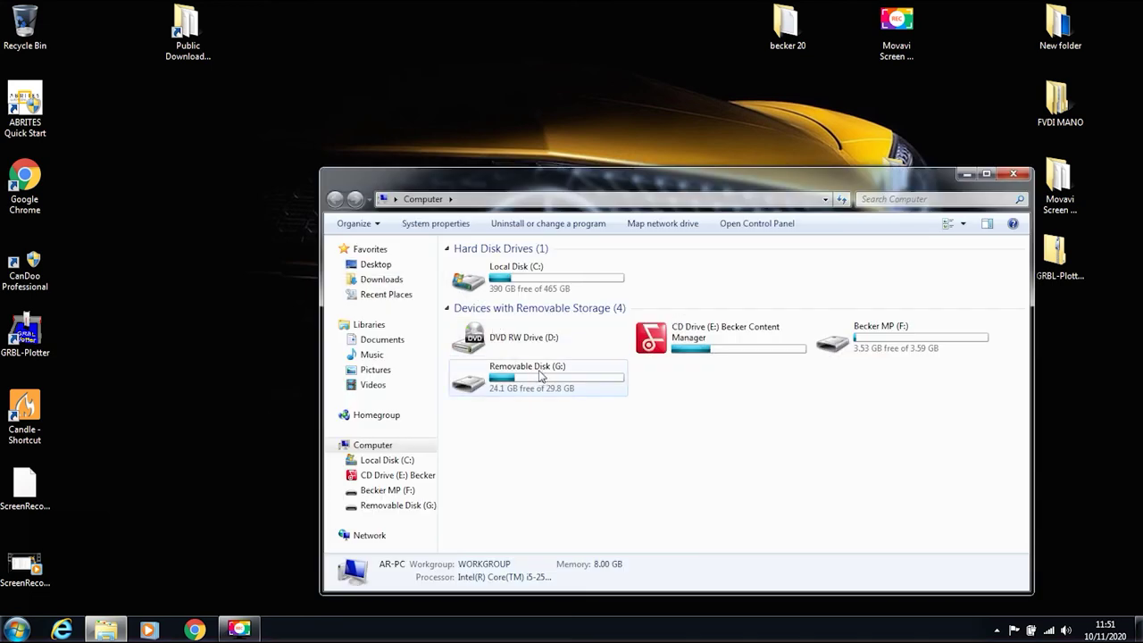
double_click(542, 376)
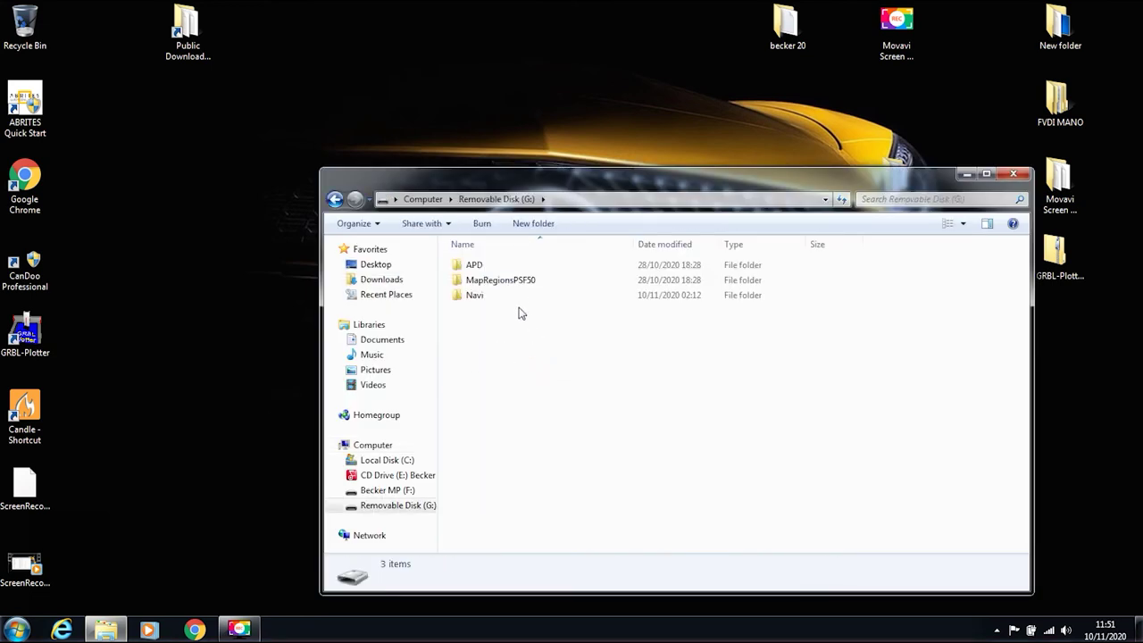
double_click(490, 268)
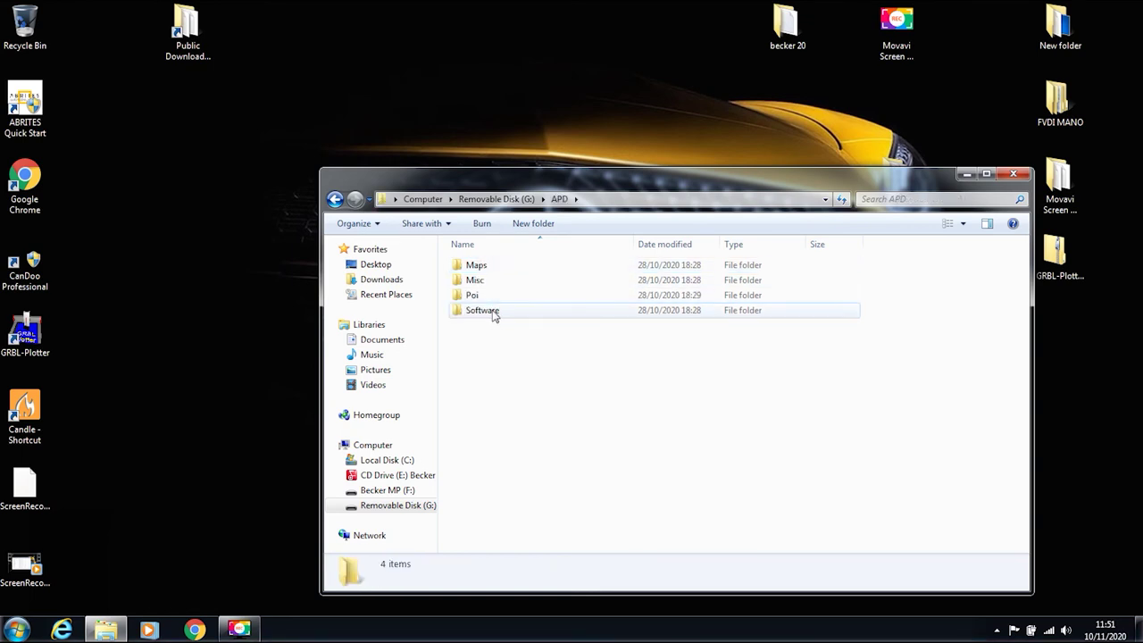
left_click(493, 312)
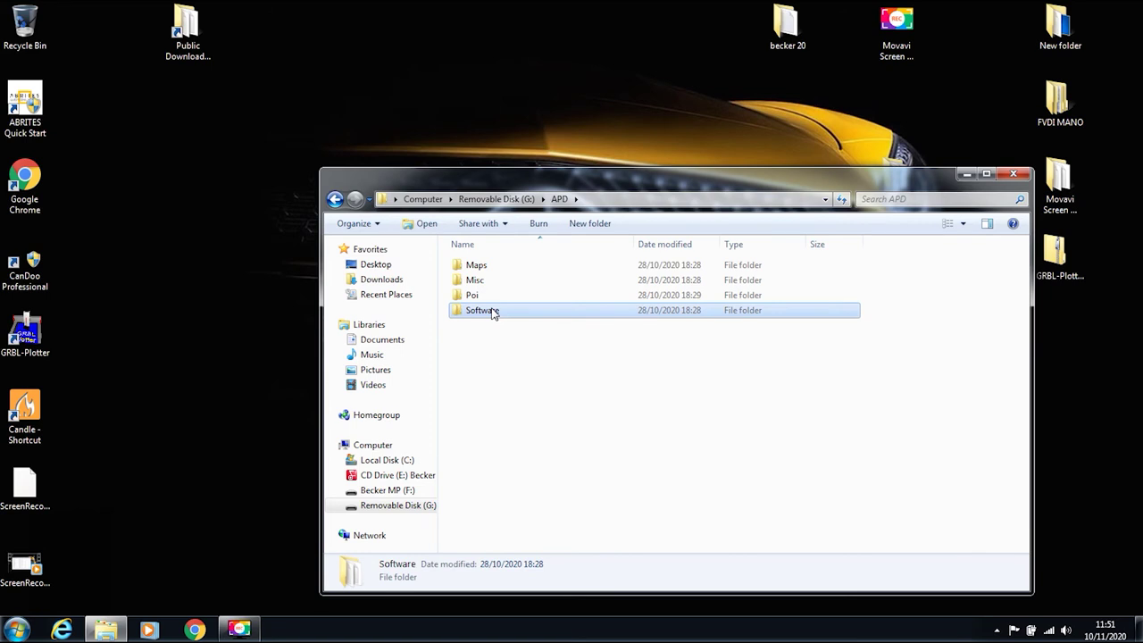
left_click(493, 312)
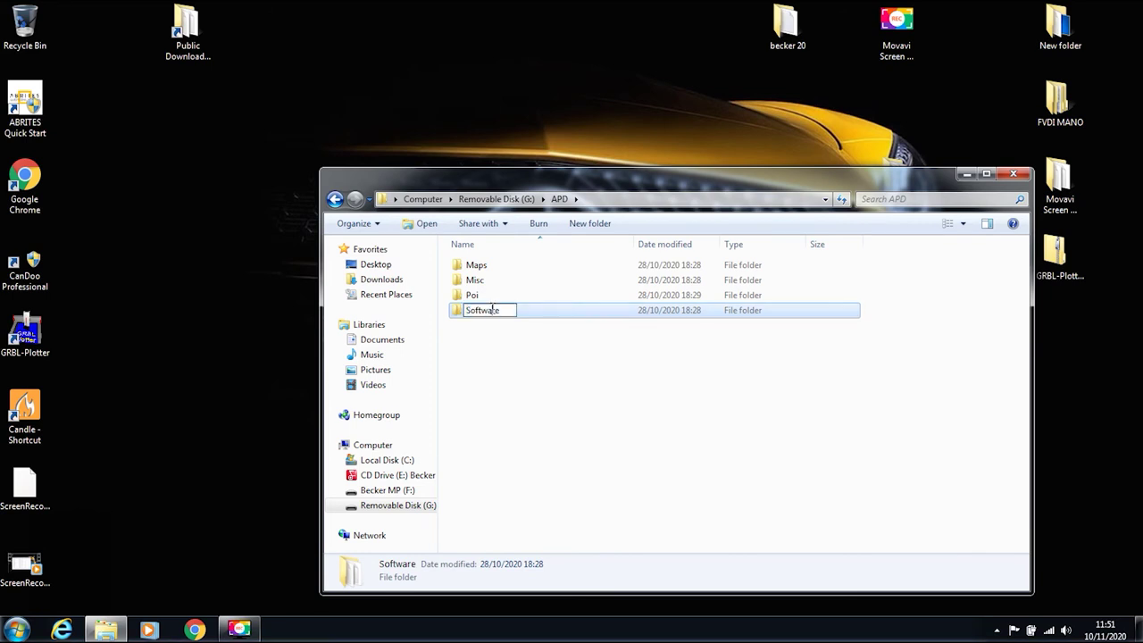
double_click(458, 310)
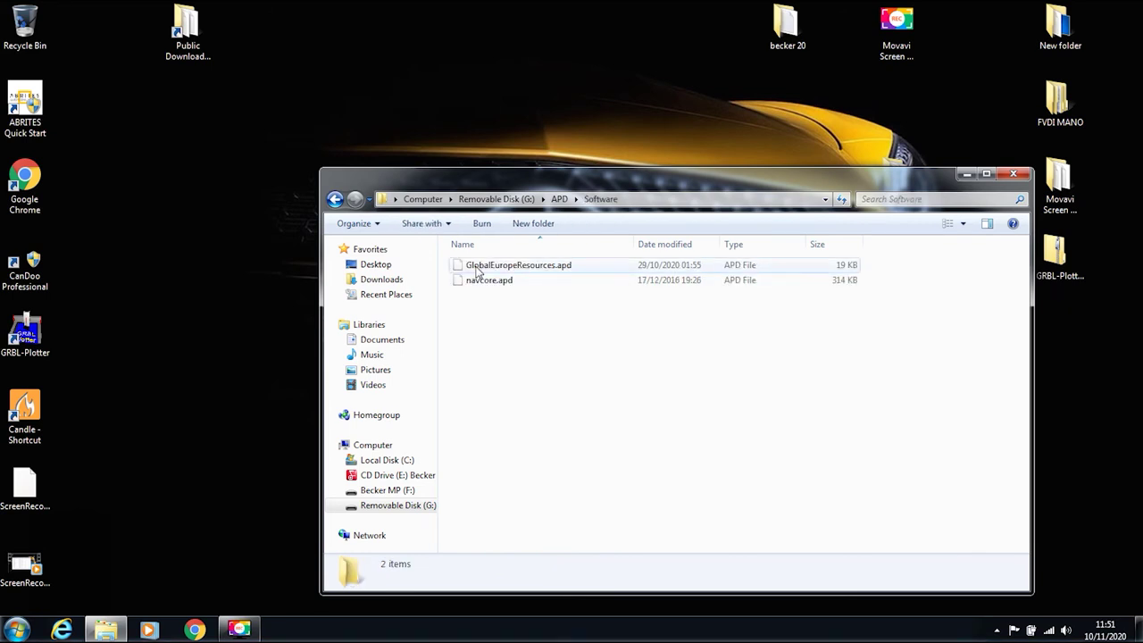
right_click(530, 319)
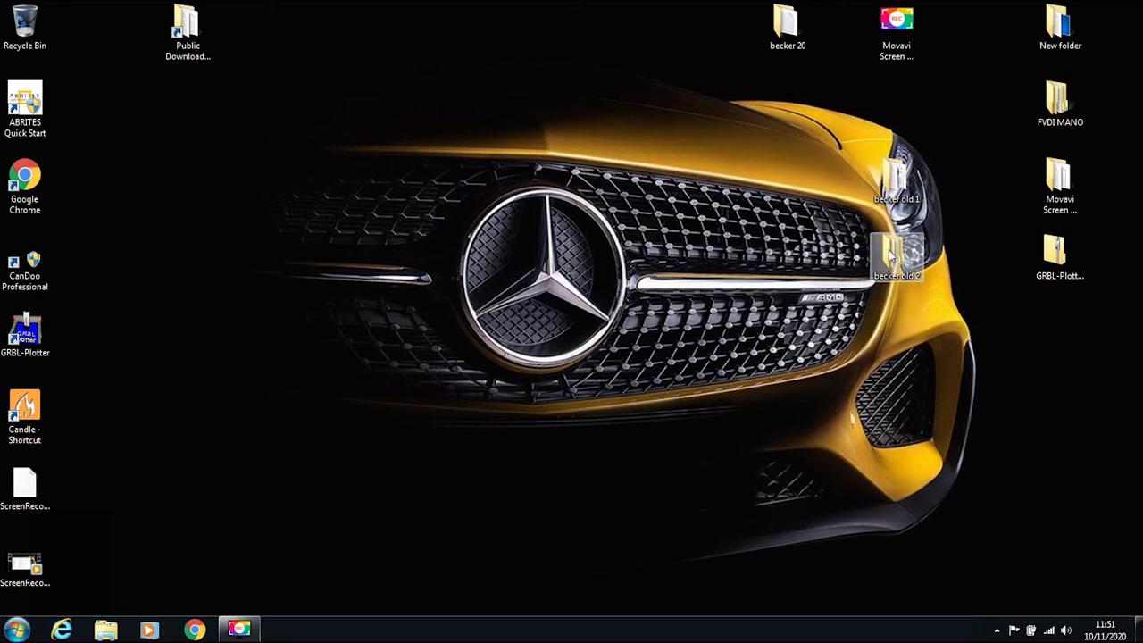
- Copy the licenses folder from becker 20\BMPV20\BECKER MP\Navi and return to the desktop
double_click(783, 22)
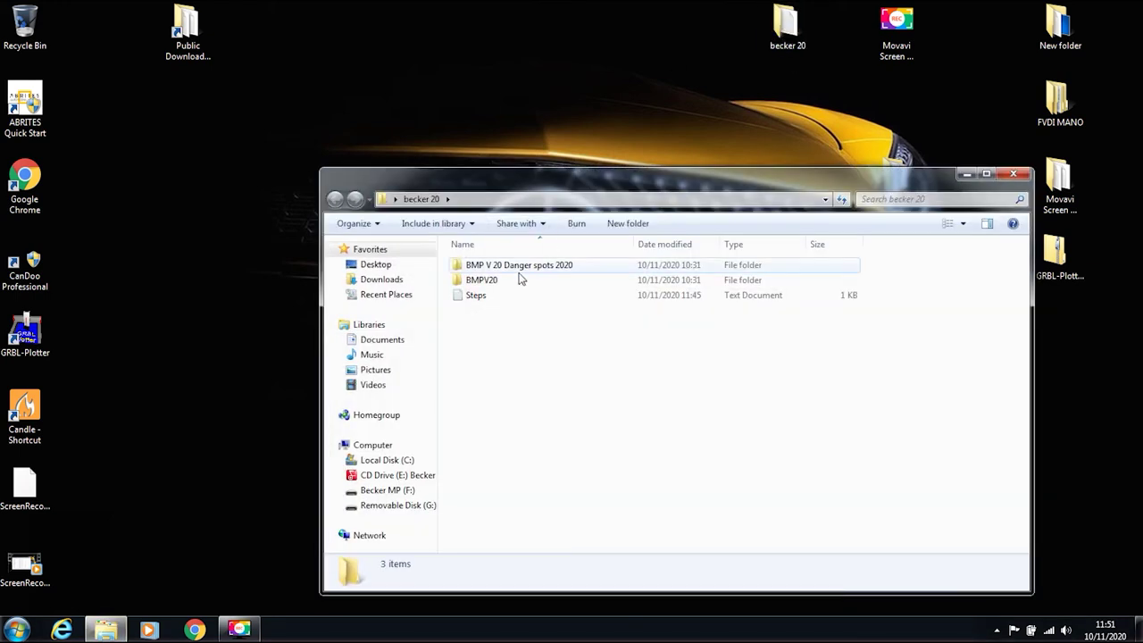
double_click(507, 281)
double_click(499, 267)
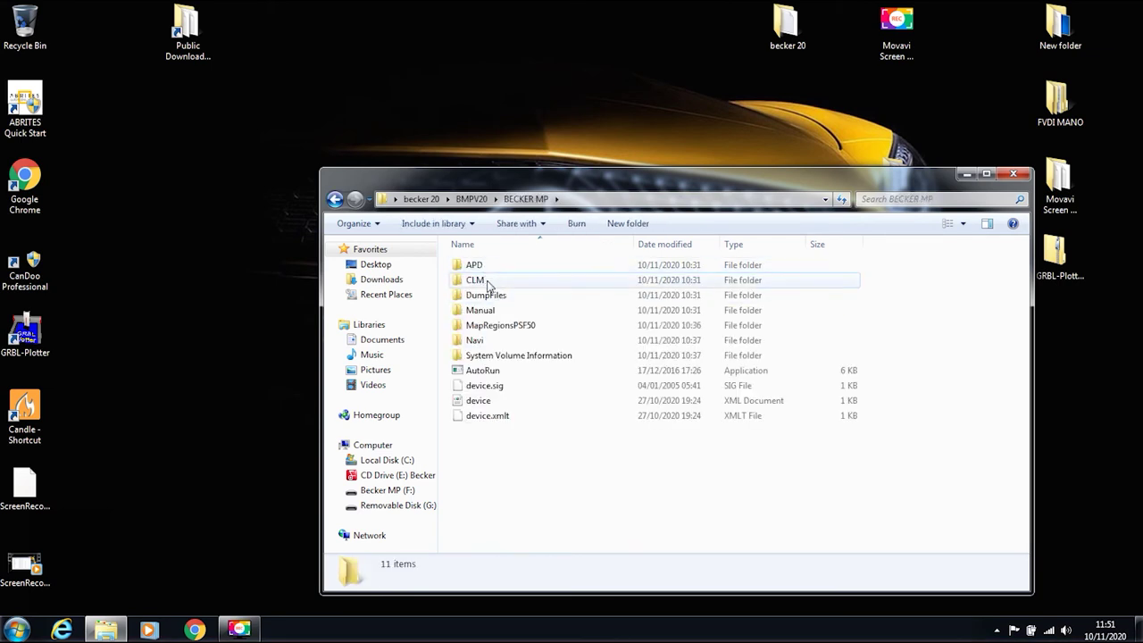
double_click(486, 343)
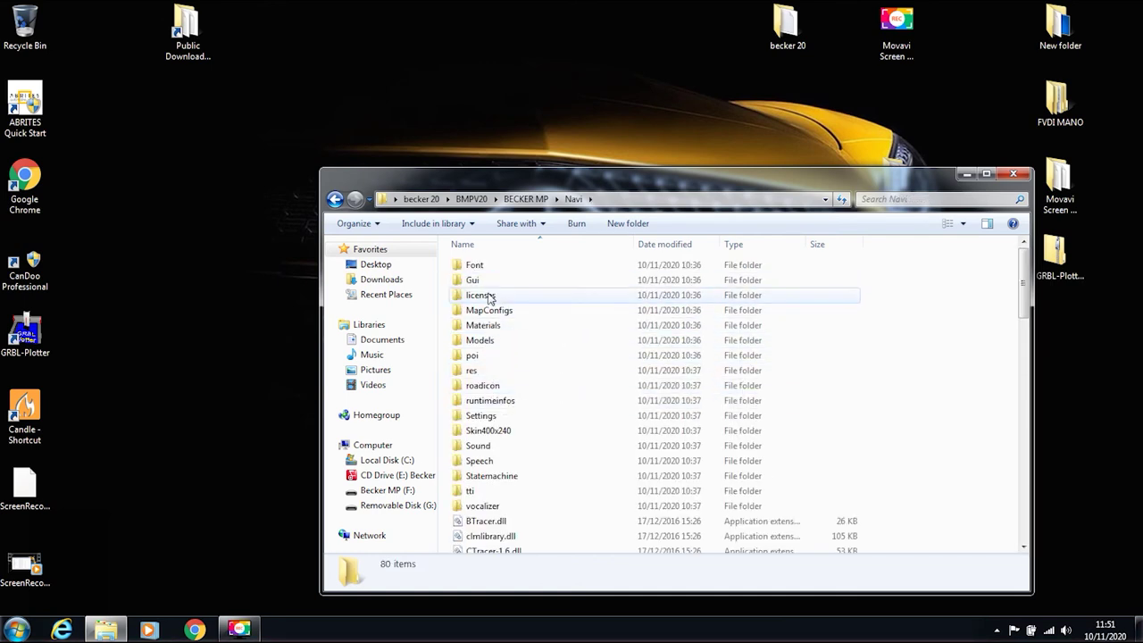
right_click(489, 298)
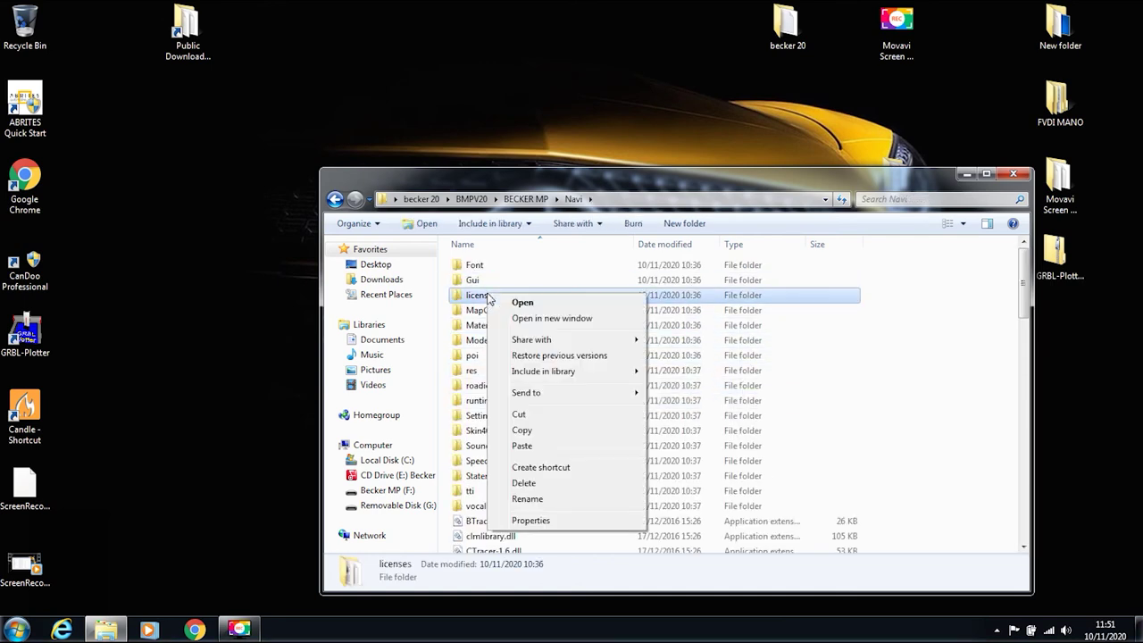
left_click(523, 434)
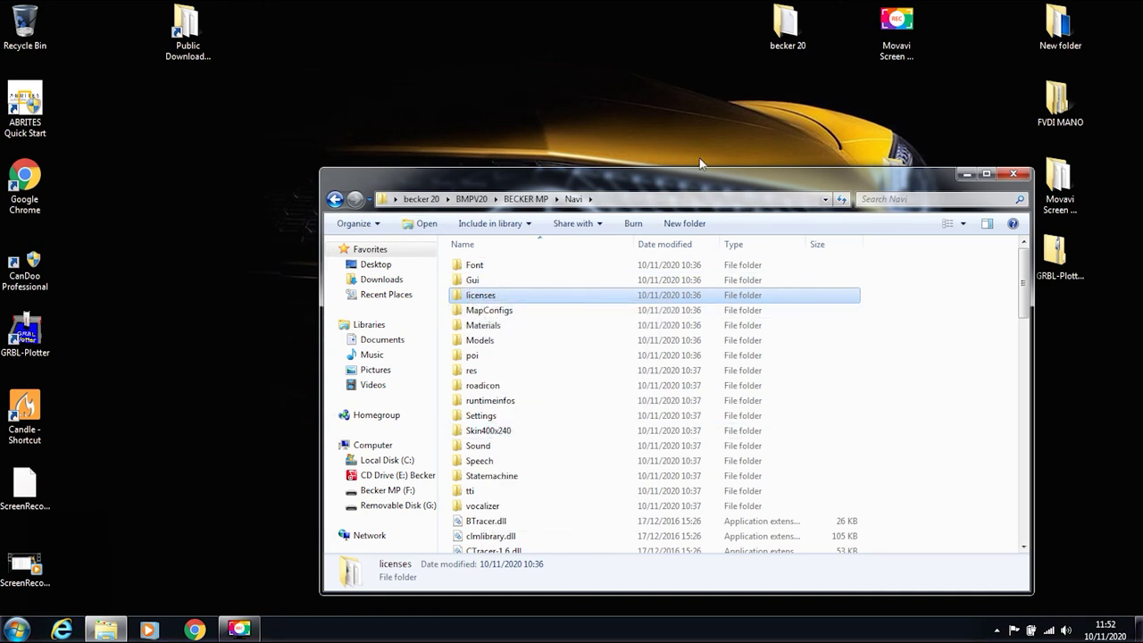
left_click(966, 175)
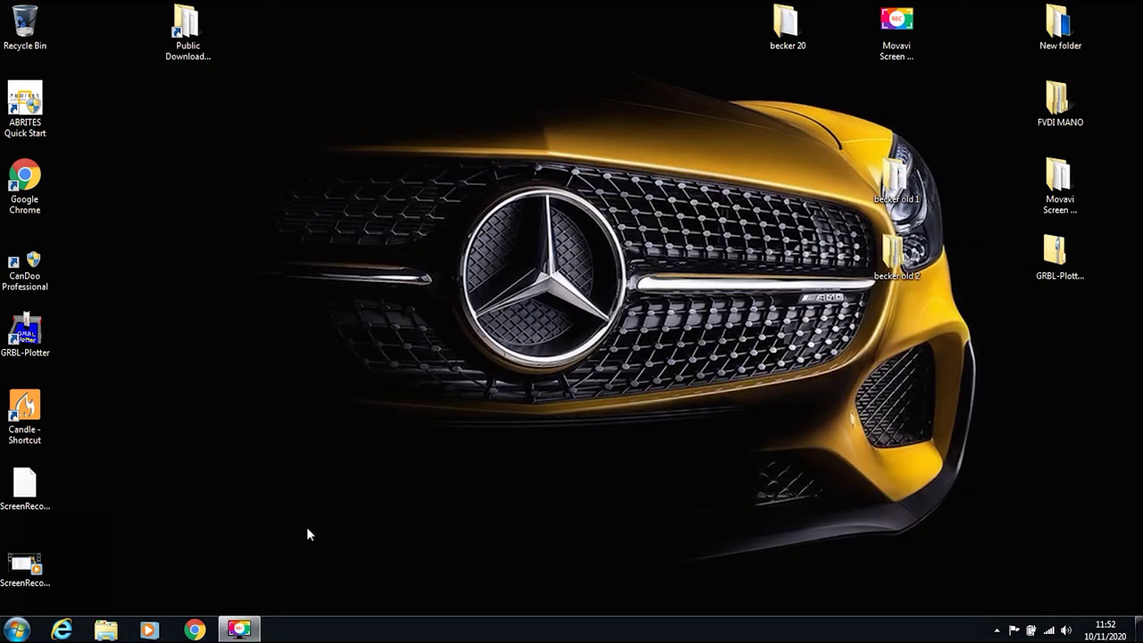
- Go to the Navi folder on Removable Disk (G:) and open its context options for pasting the copied licenses folder
left_click(18, 630)
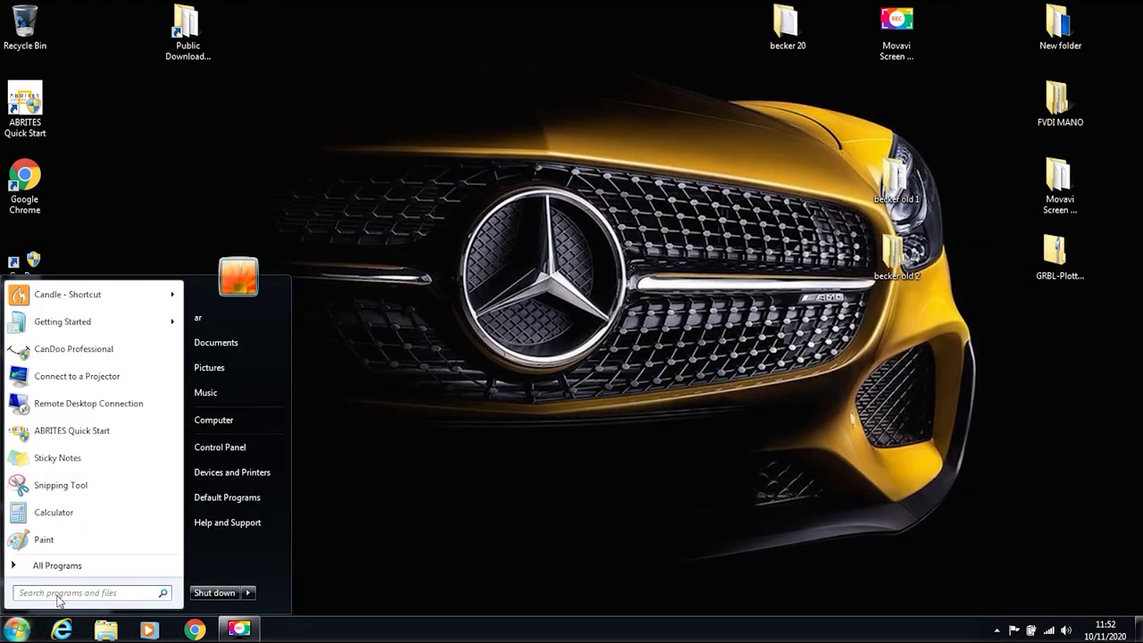
left_click(252, 424)
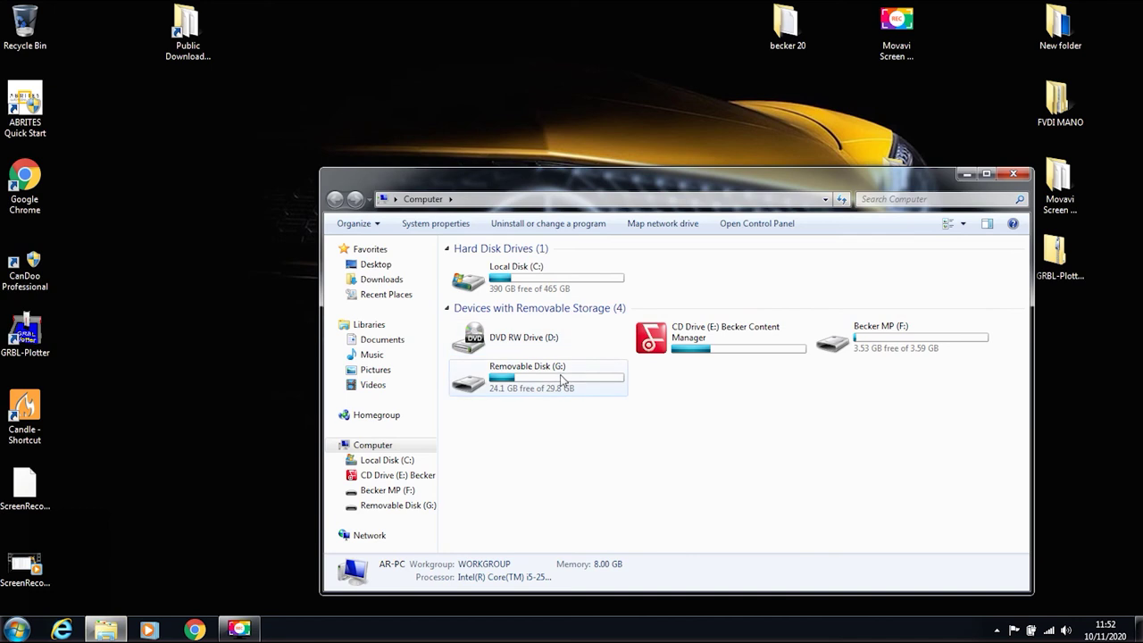
left_click(563, 380)
double_click(563, 379)
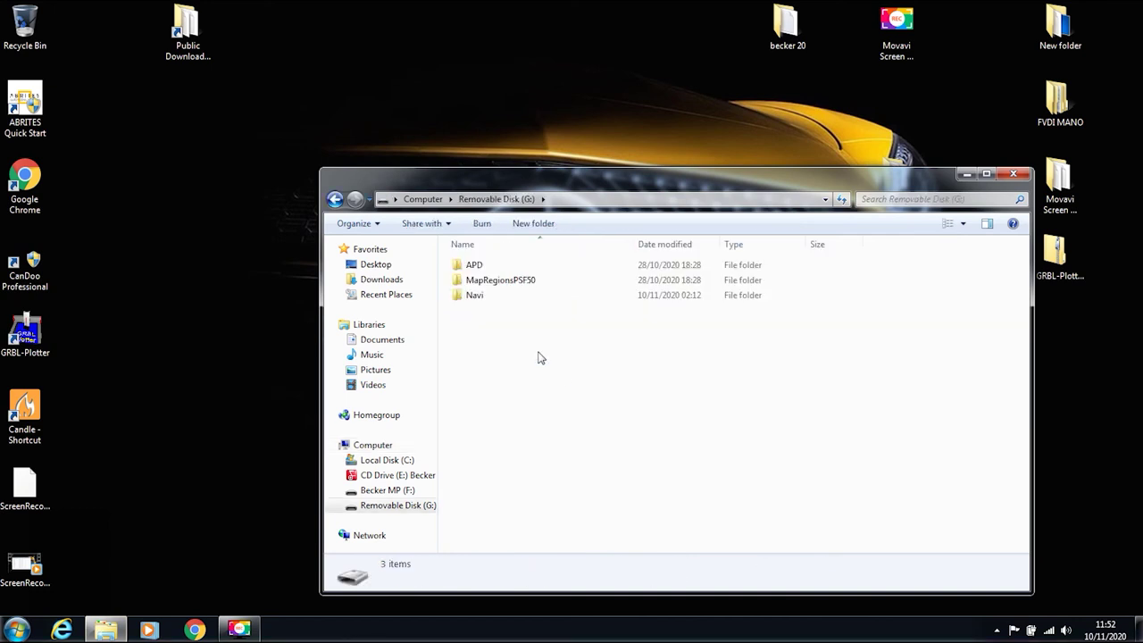
double_click(506, 296)
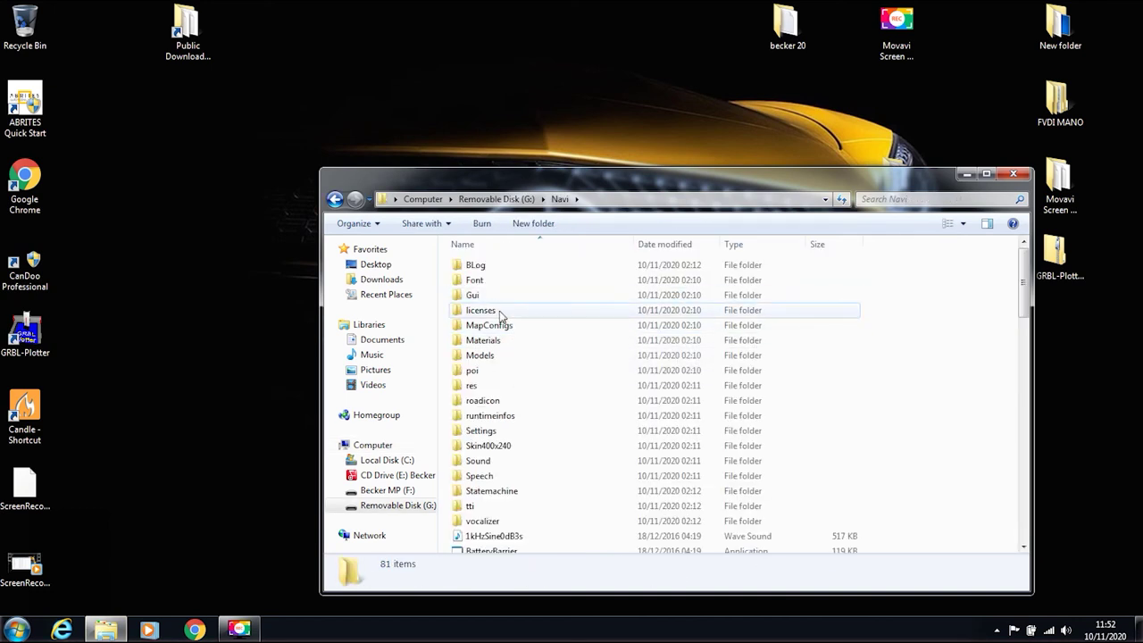
right_click(809, 337)
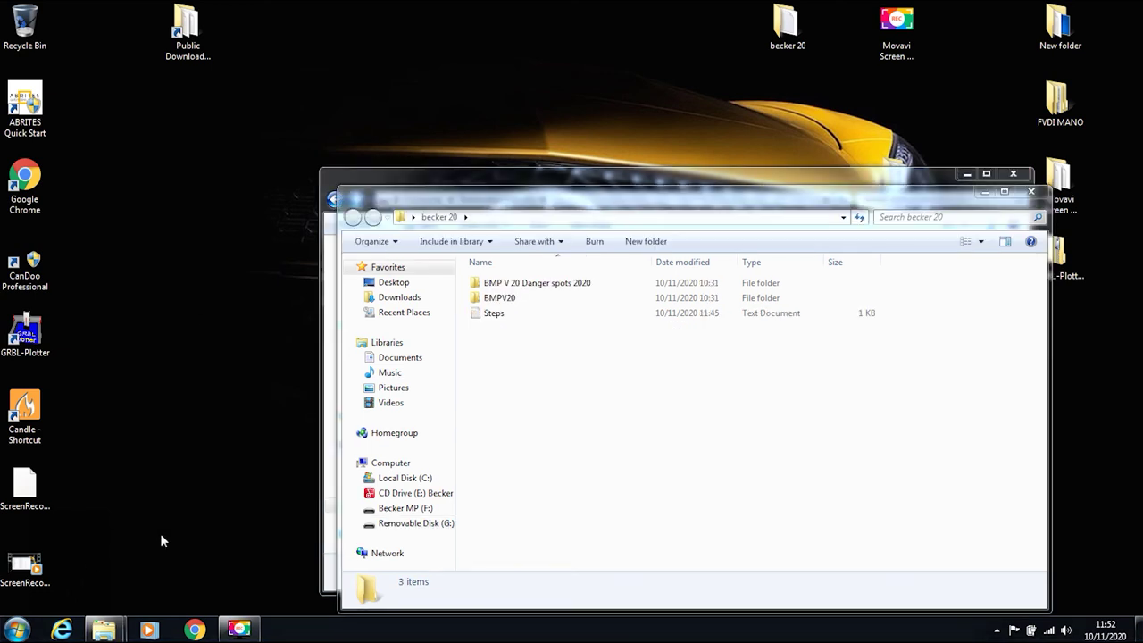
- Read the update instructions in the Steps text document of becker 20, and clear the document and folder windows away
double_click(497, 313)
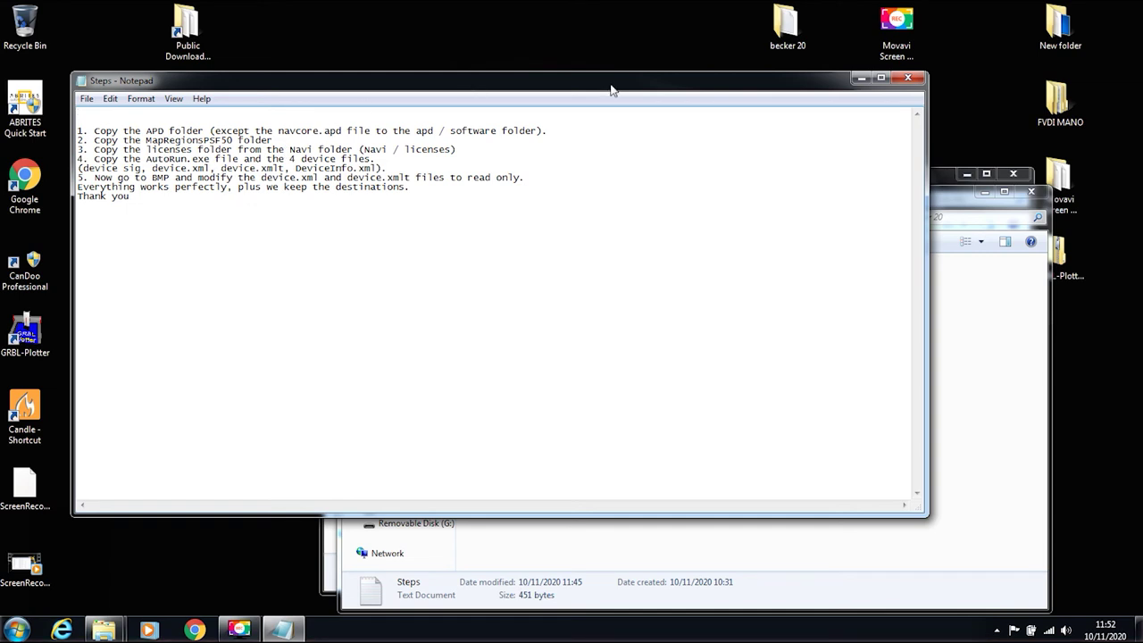
left_click(860, 78)
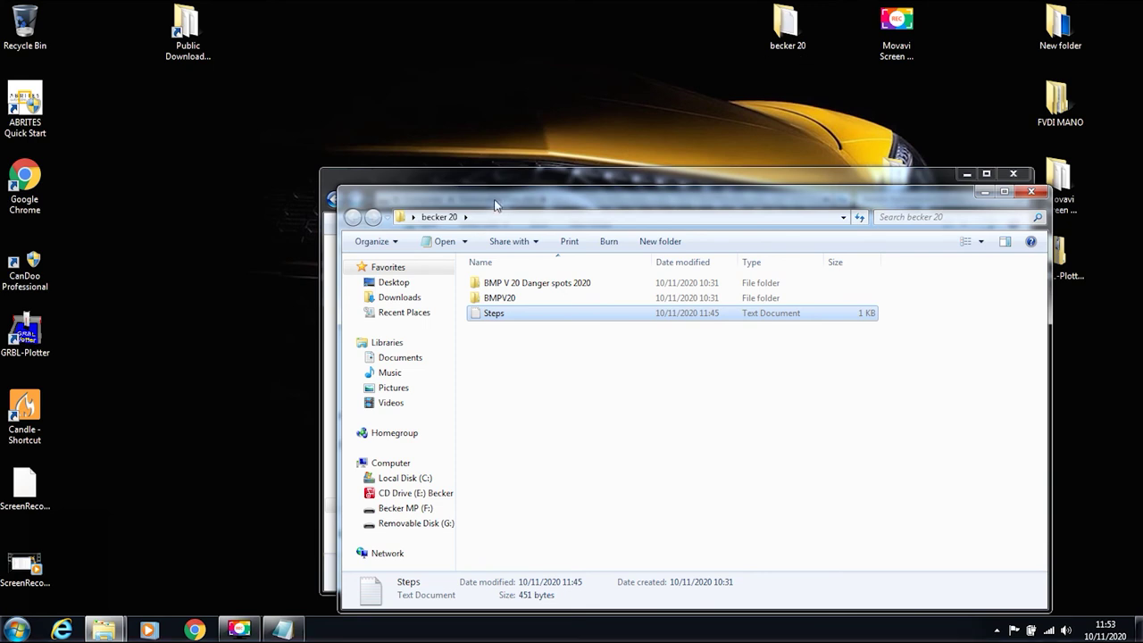
left_click(1031, 191)
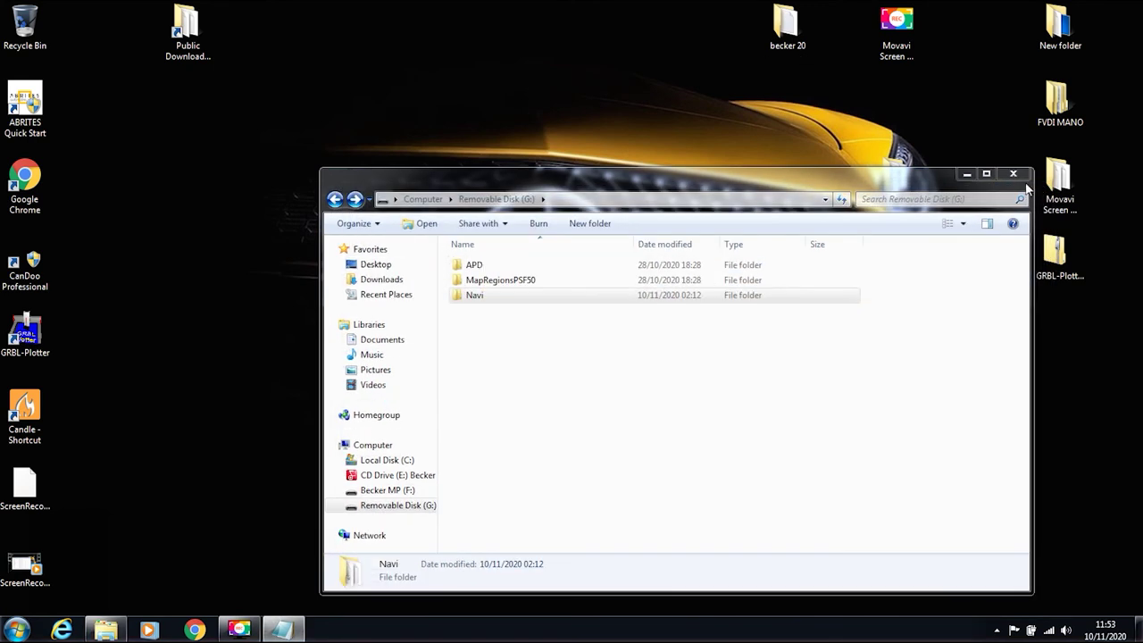
left_click(1024, 179)
- Copy the AutoRun, device.sig, device and device.xmlt files from becker 20\BMPV20\BECKER MP
double_click(786, 25)
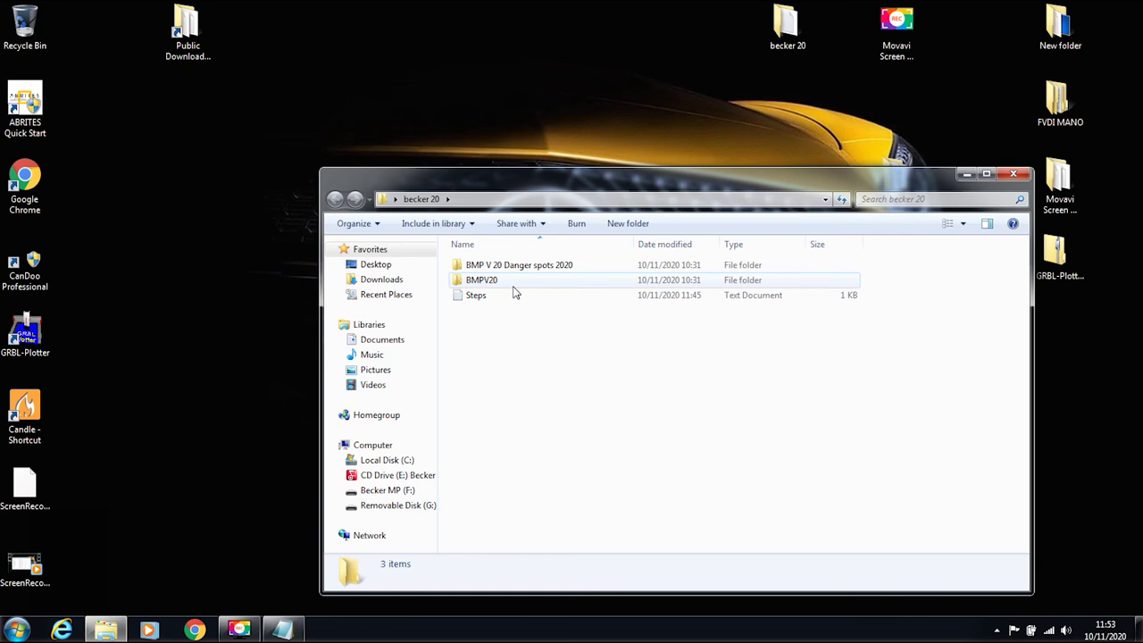
double_click(510, 283)
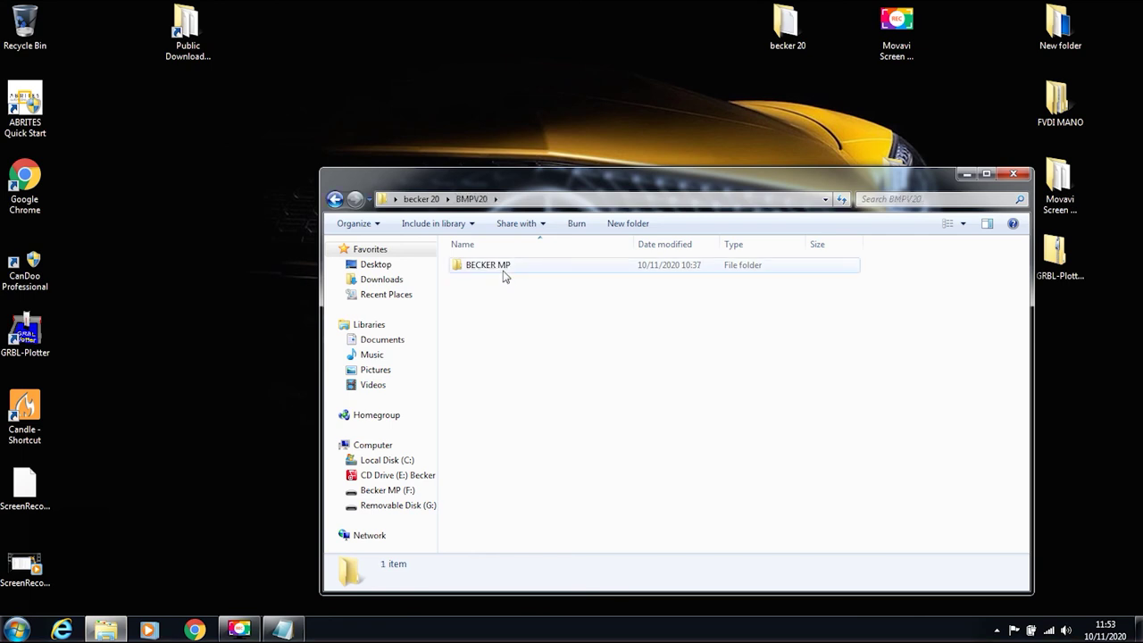
double_click(505, 269)
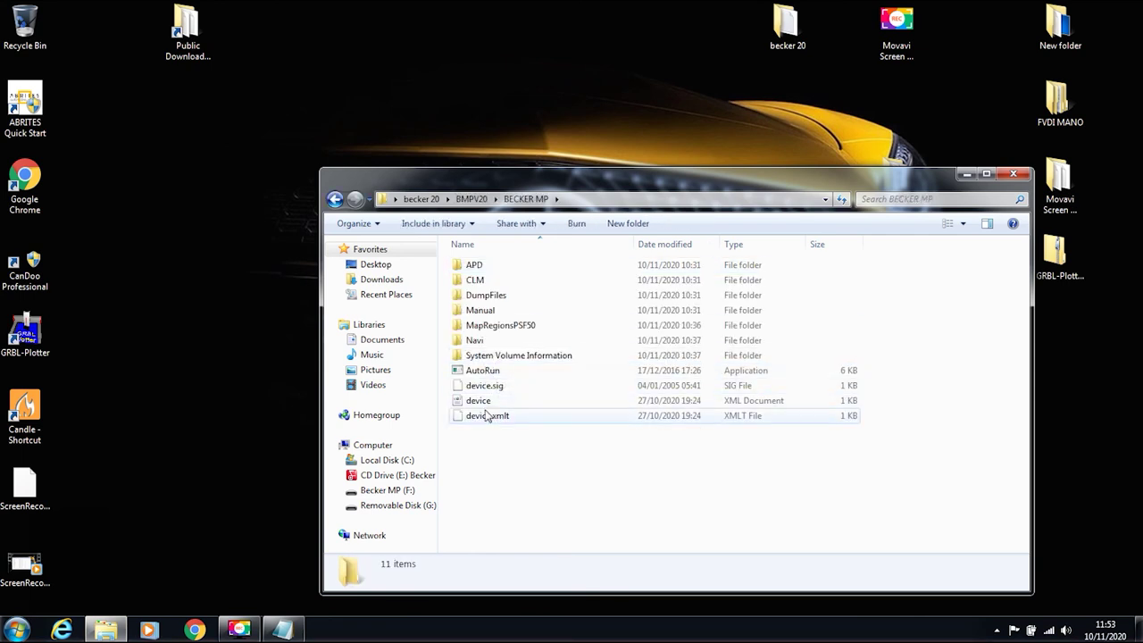
left_click(456, 374)
left_click_drag(459, 382, 516, 429)
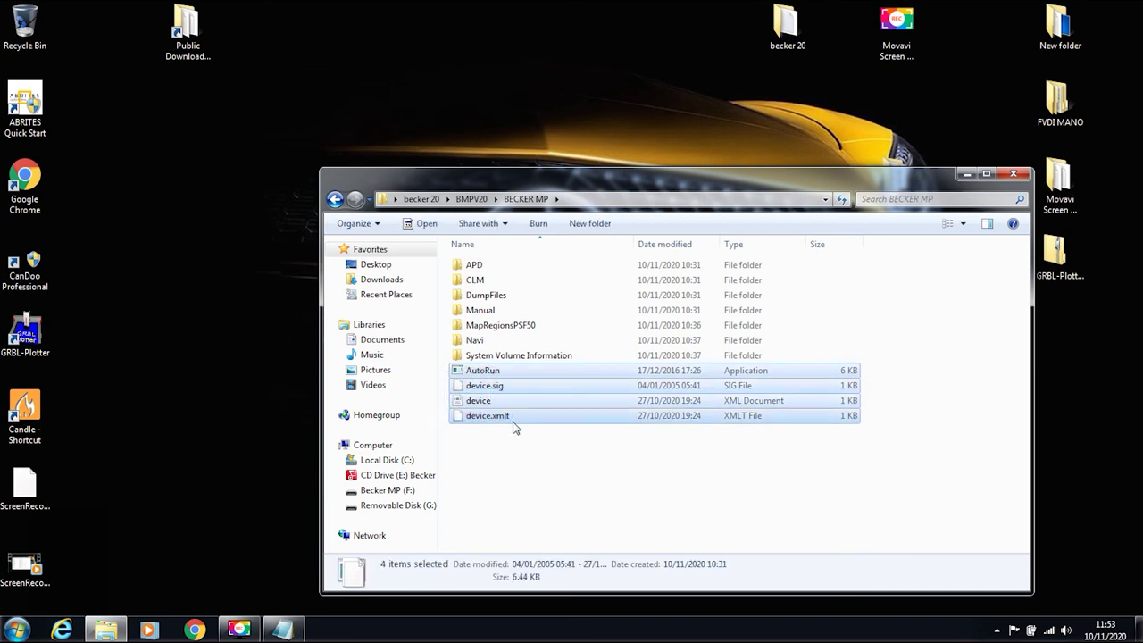
right_click(505, 415)
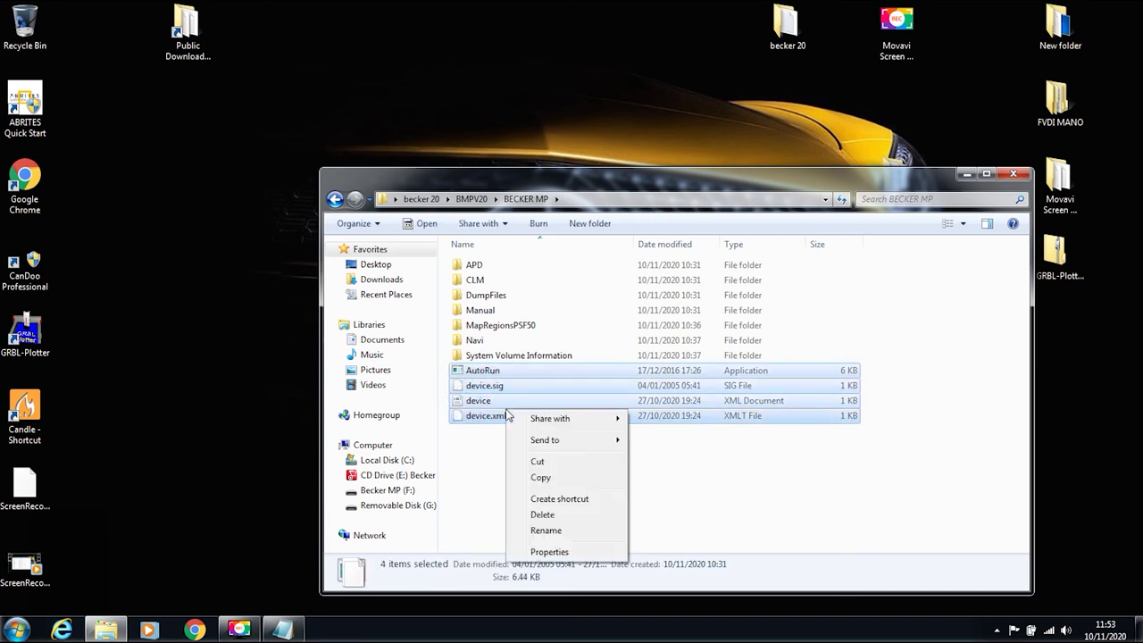
left_click(540, 476)
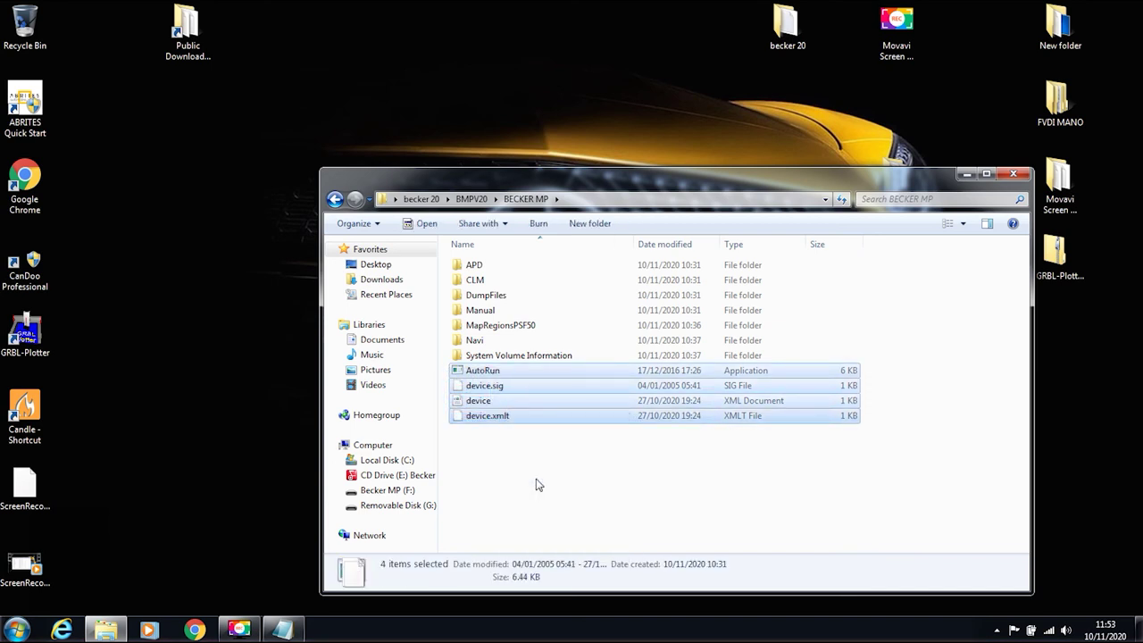
- Open the Becker MP (F:) drive and show where the copied AutoRun and device files can be pasted, without pasting them
left_click(18, 629)
left_click(234, 420)
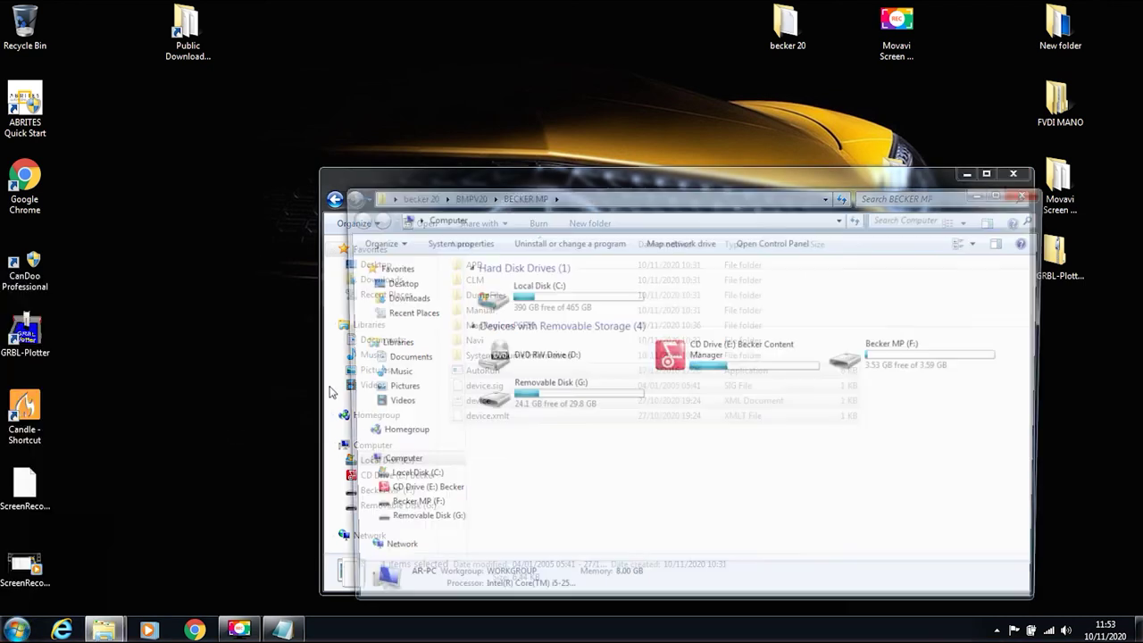
double_click(911, 354)
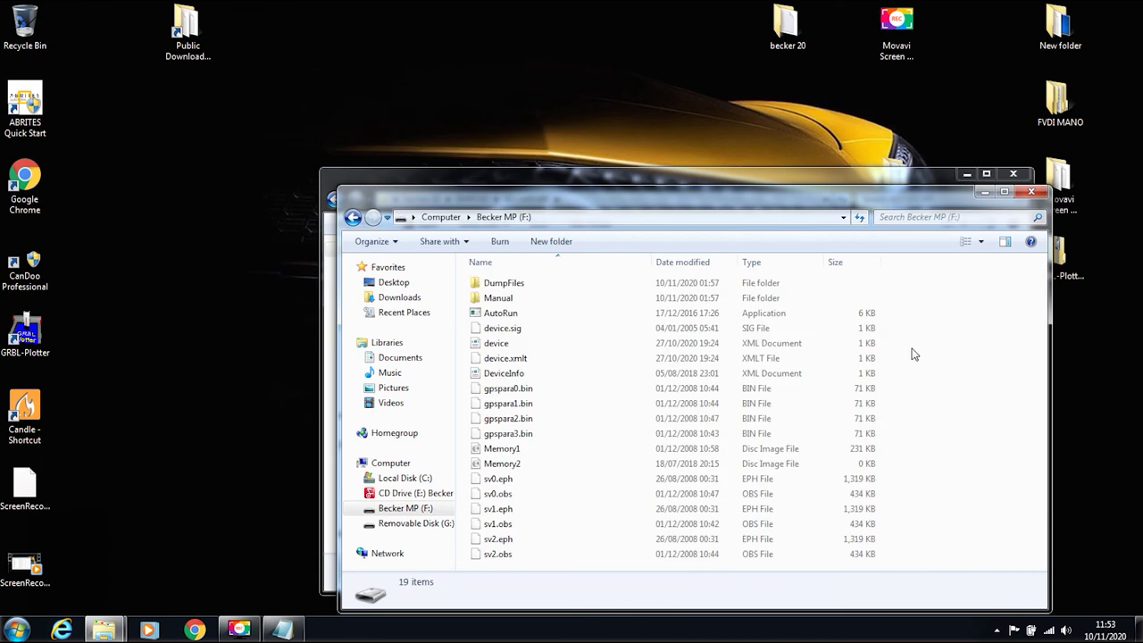
right_click(975, 387)
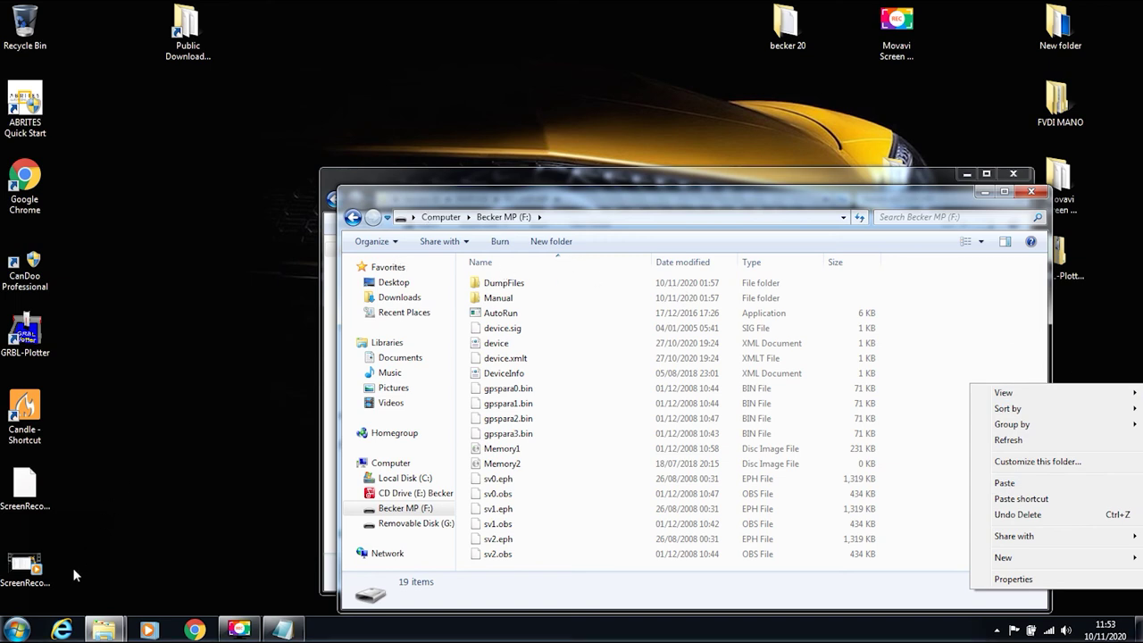
left_click(335, 497)
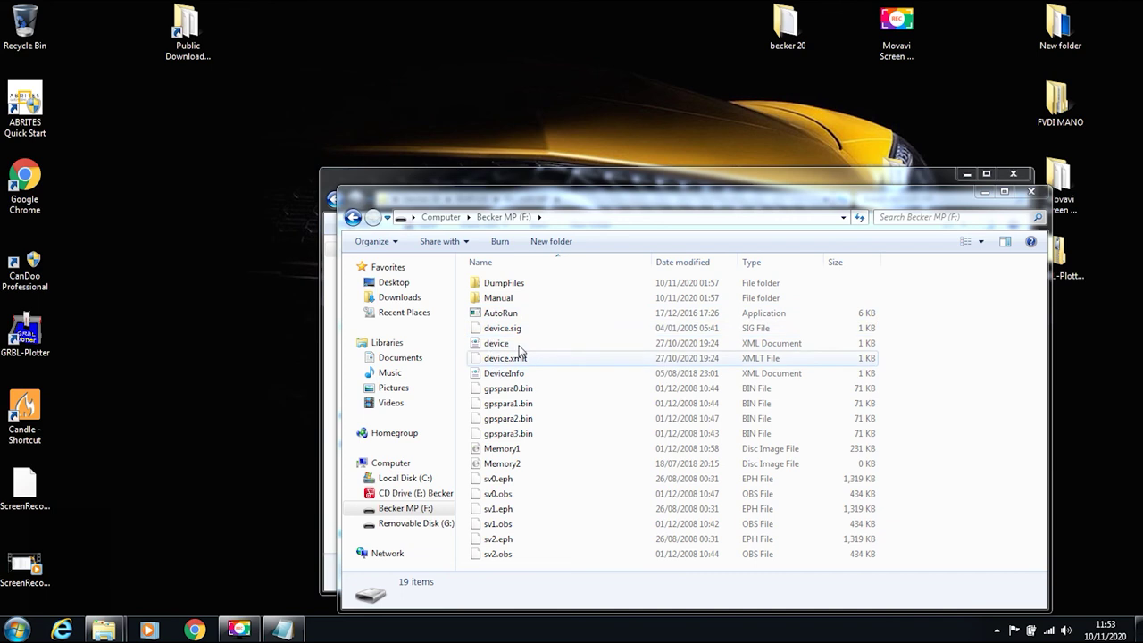
- Check the shared file attributes of device.sig, device, device.xmlt and DeviceInfo on Becker MP (F:) without changing them
left_click_drag(463, 329, 518, 374)
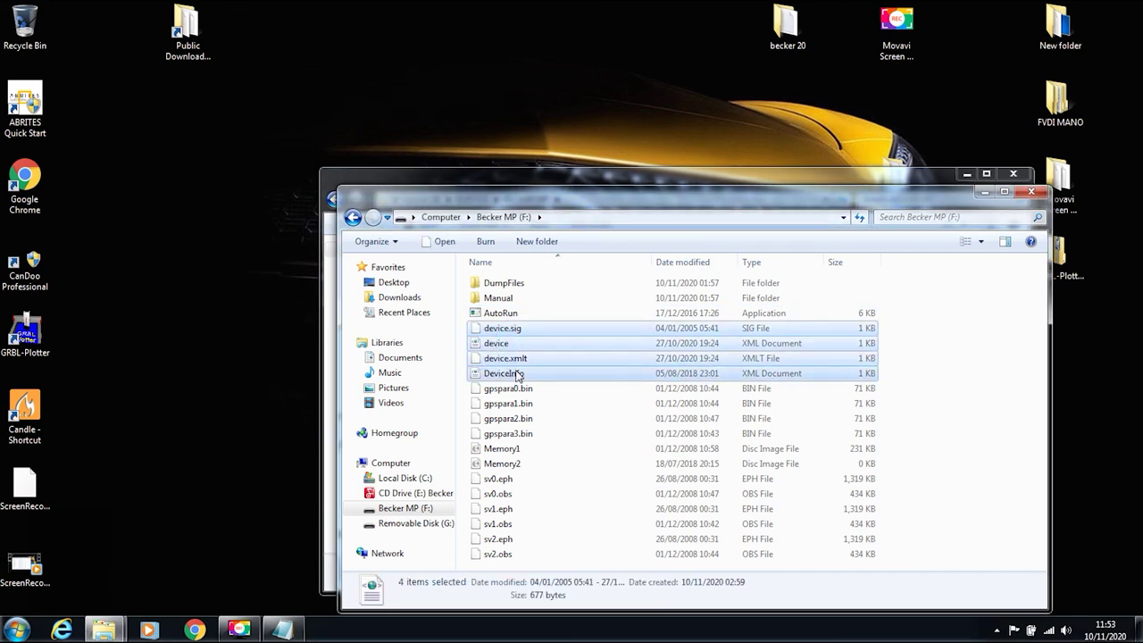
right_click(524, 357)
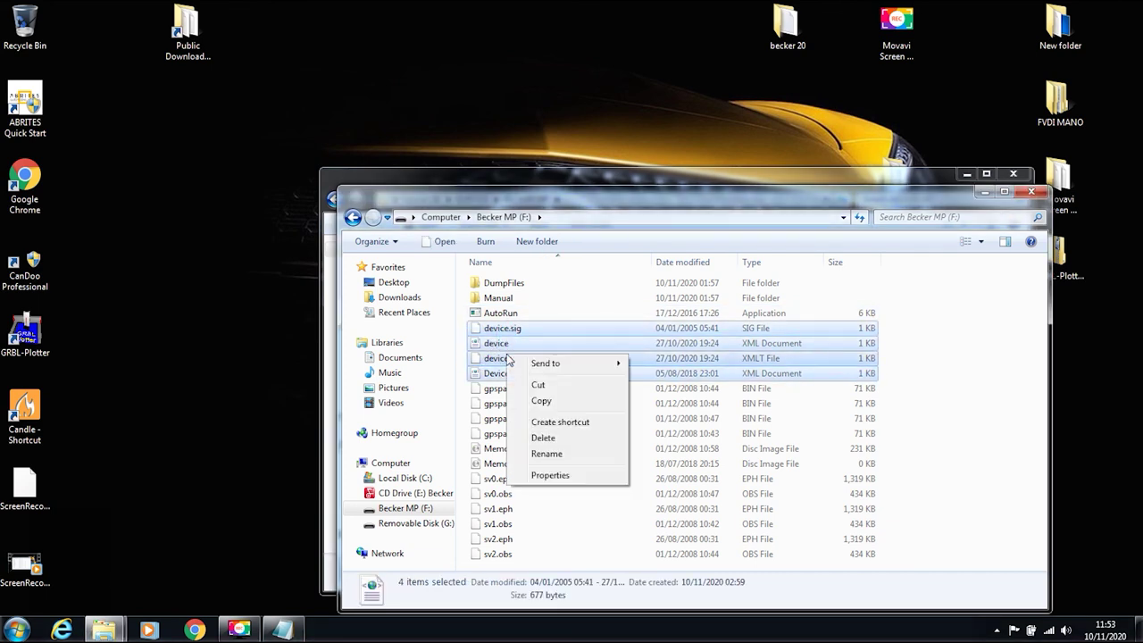
left_click(549, 474)
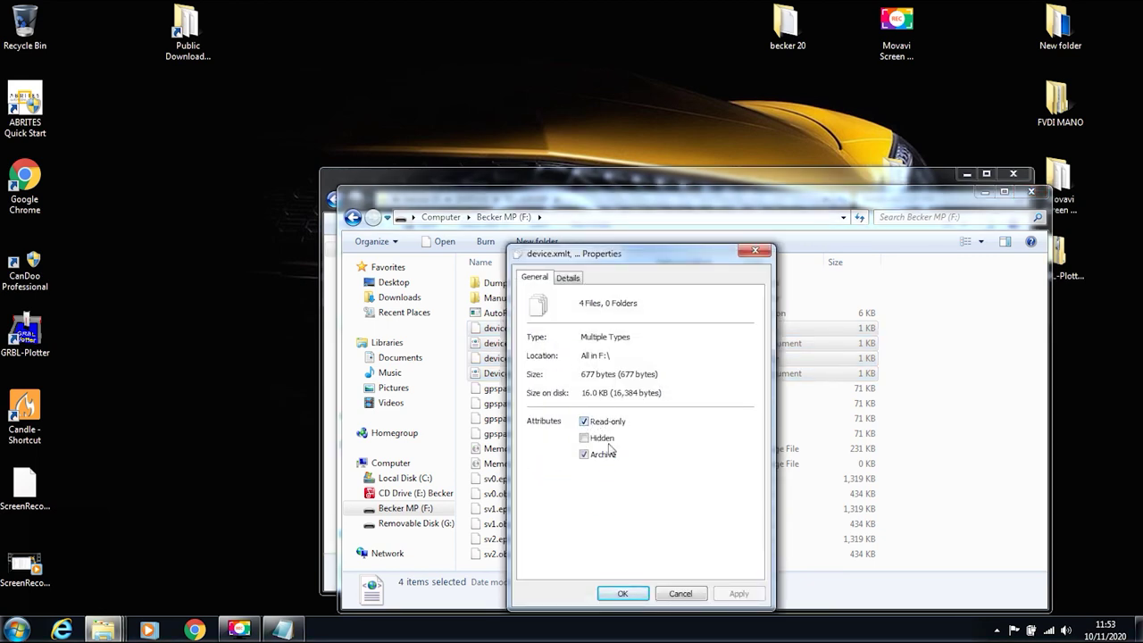
left_click(680, 593)
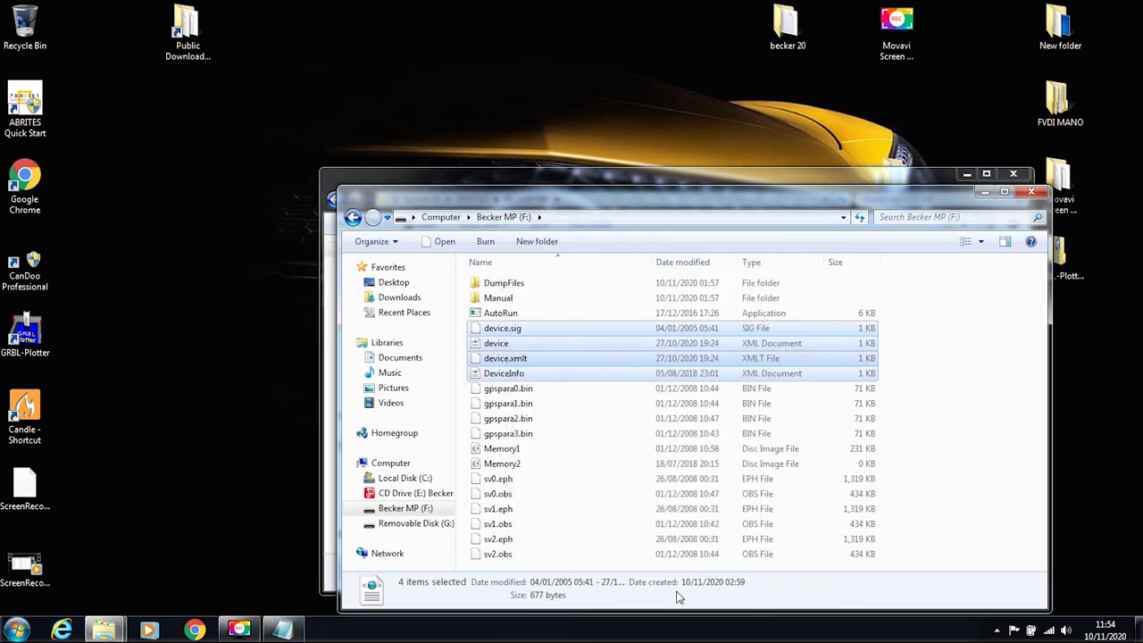
- Check the Read-only attribute in the individual properties of device.sig and the device XML document
left_click(518, 329)
right_click(518, 328)
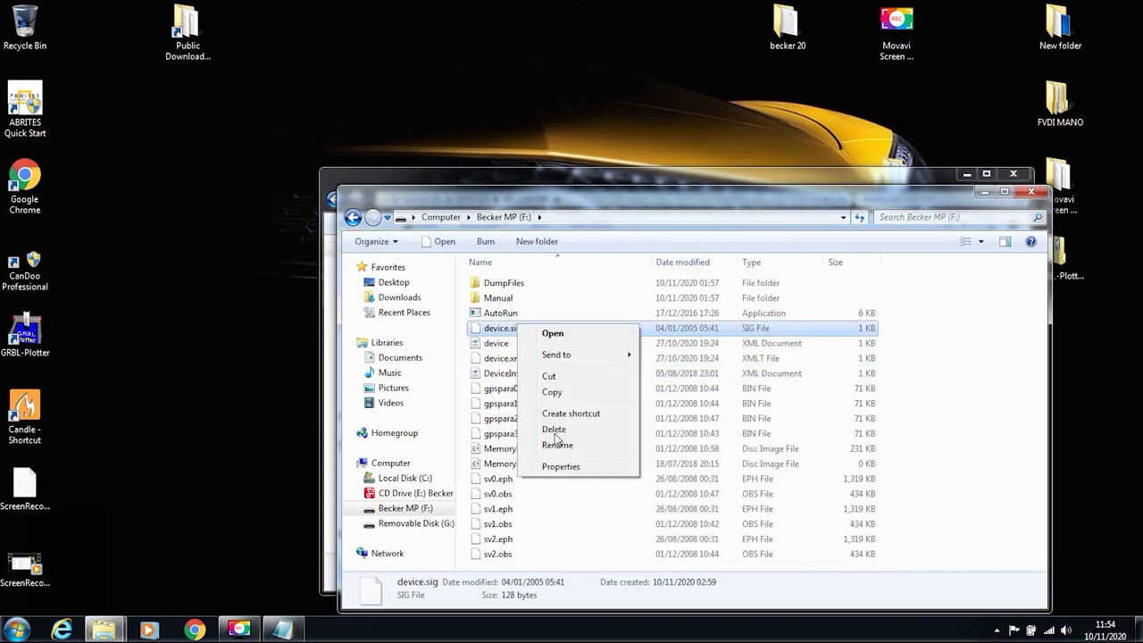
left_click(561, 467)
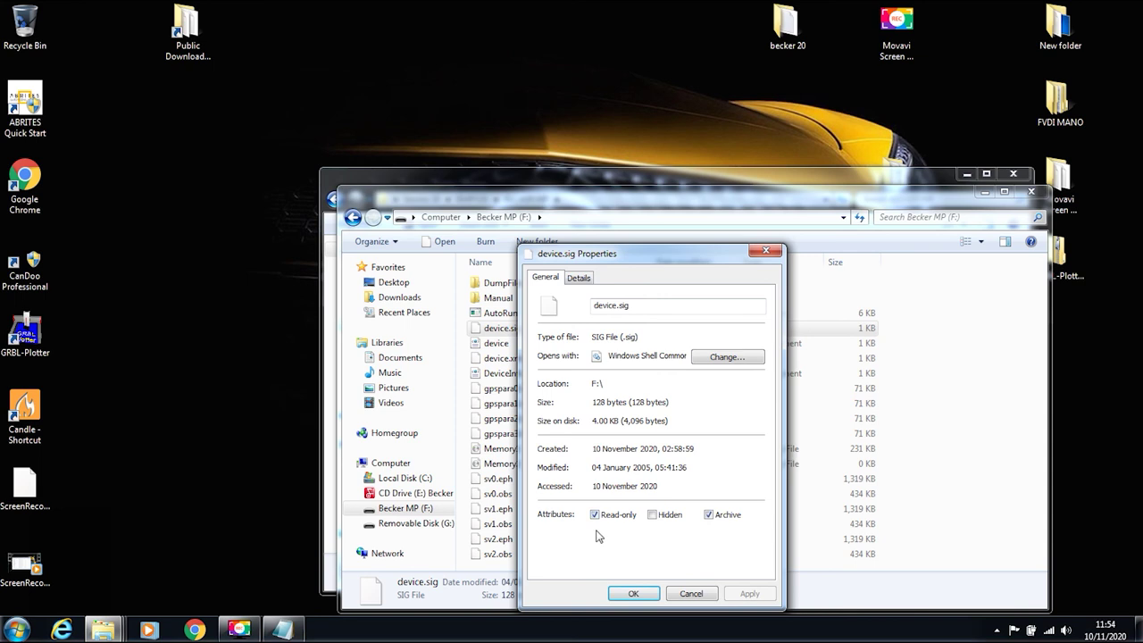
left_click(633, 594)
right_click(503, 348)
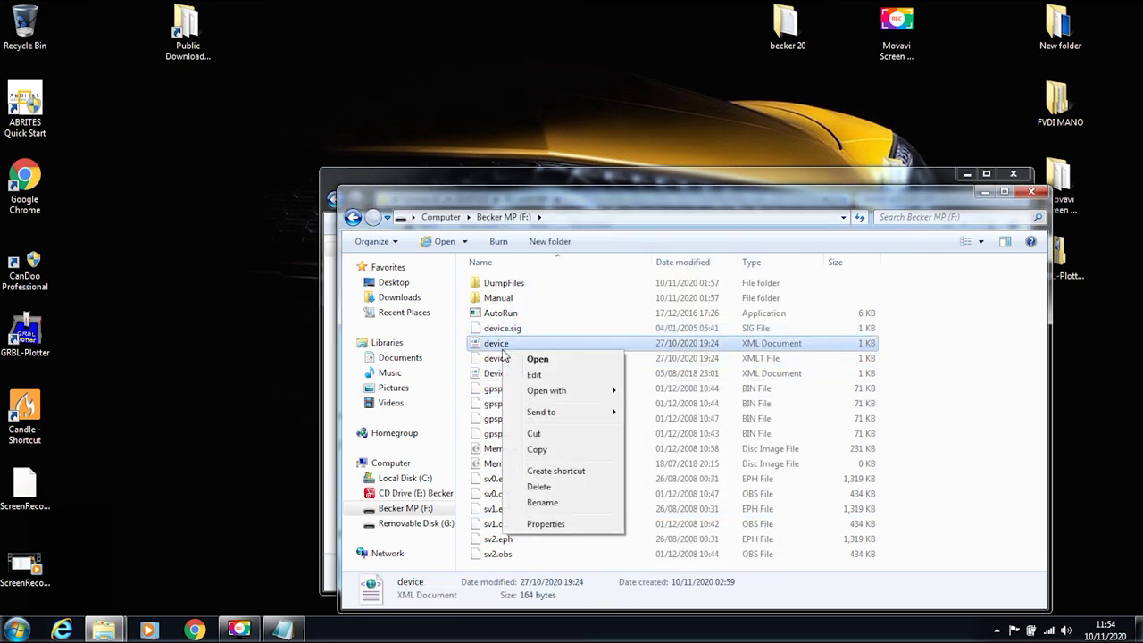
left_click(546, 524)
left_click(579, 514)
left_click(639, 594)
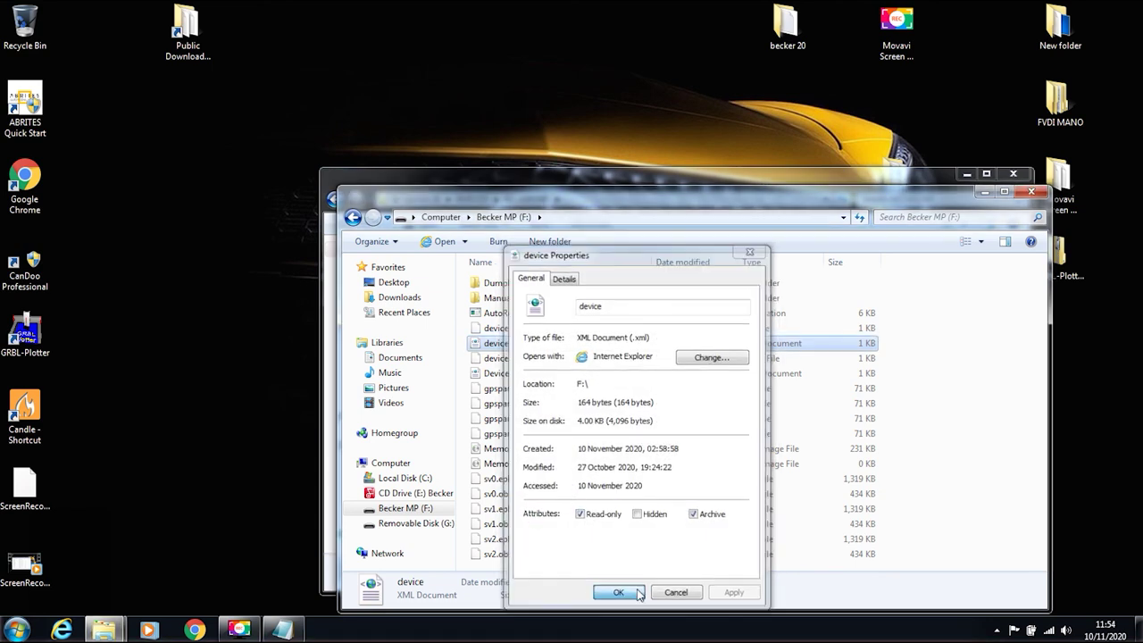
- Check the Read-only attribute in the individual properties of device.xmlt and DeviceInfo
left_click(506, 362)
right_click(505, 362)
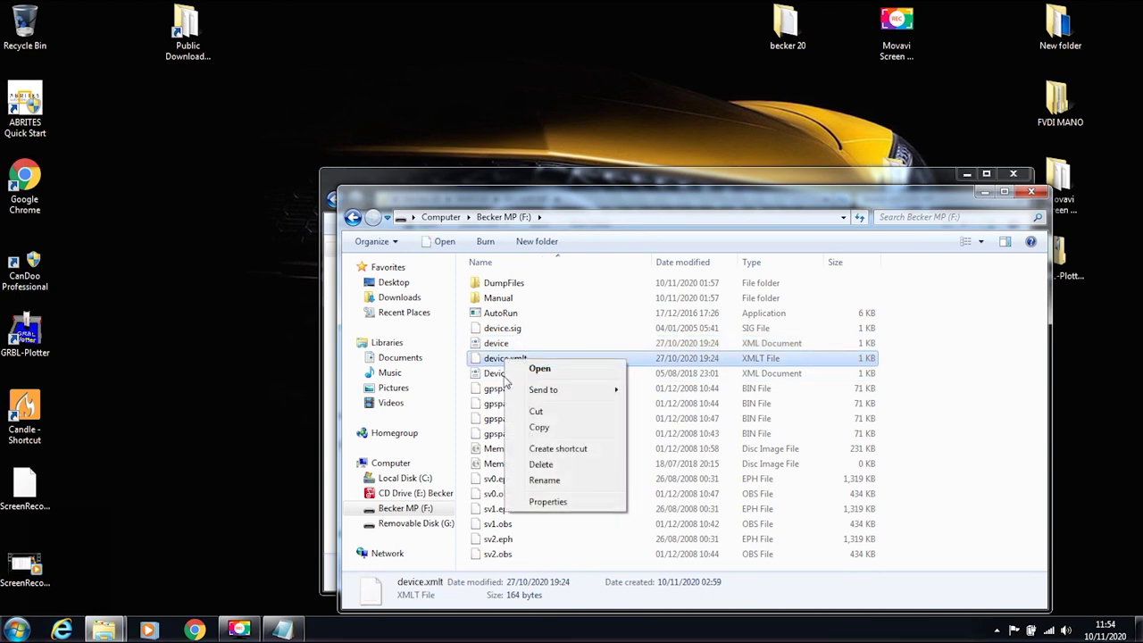
left_click(546, 502)
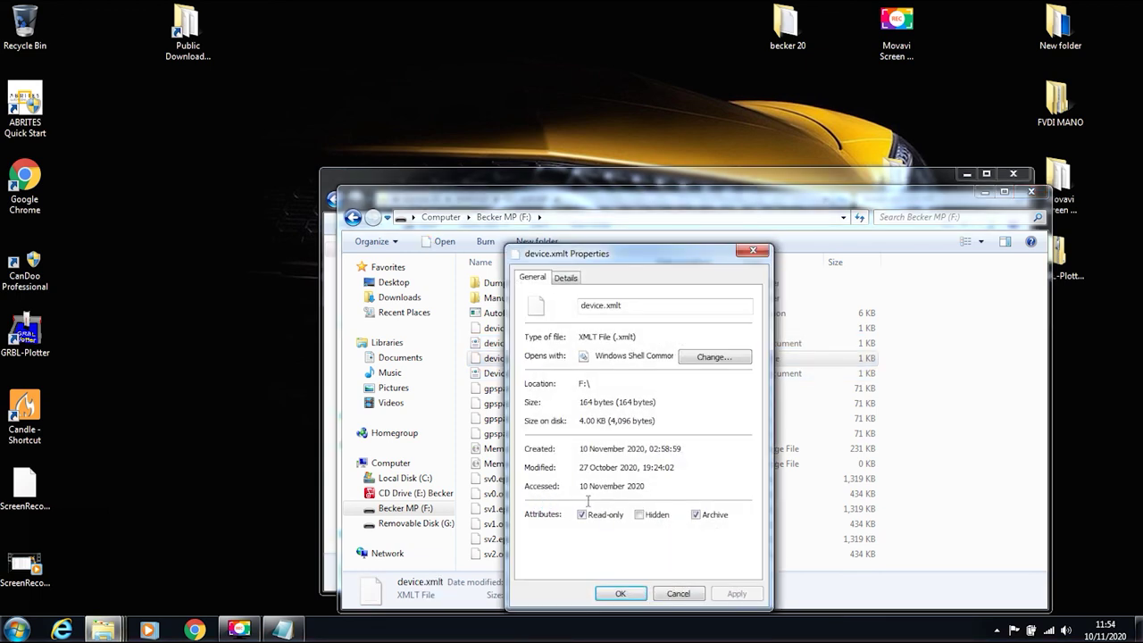
left_click(621, 594)
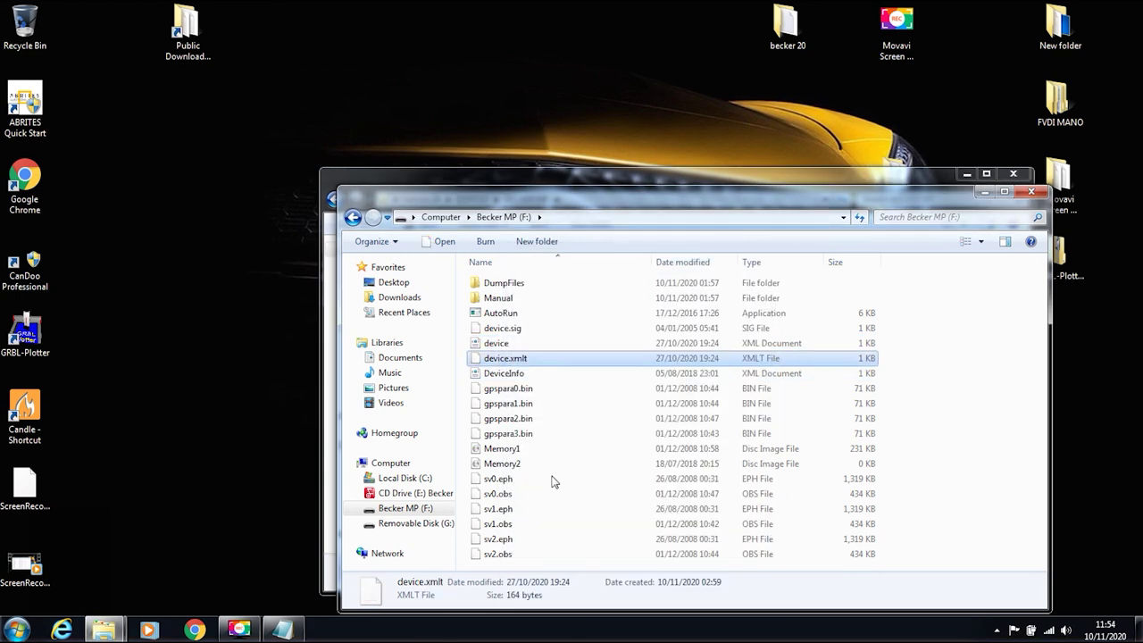
left_click(501, 373)
right_click(505, 374)
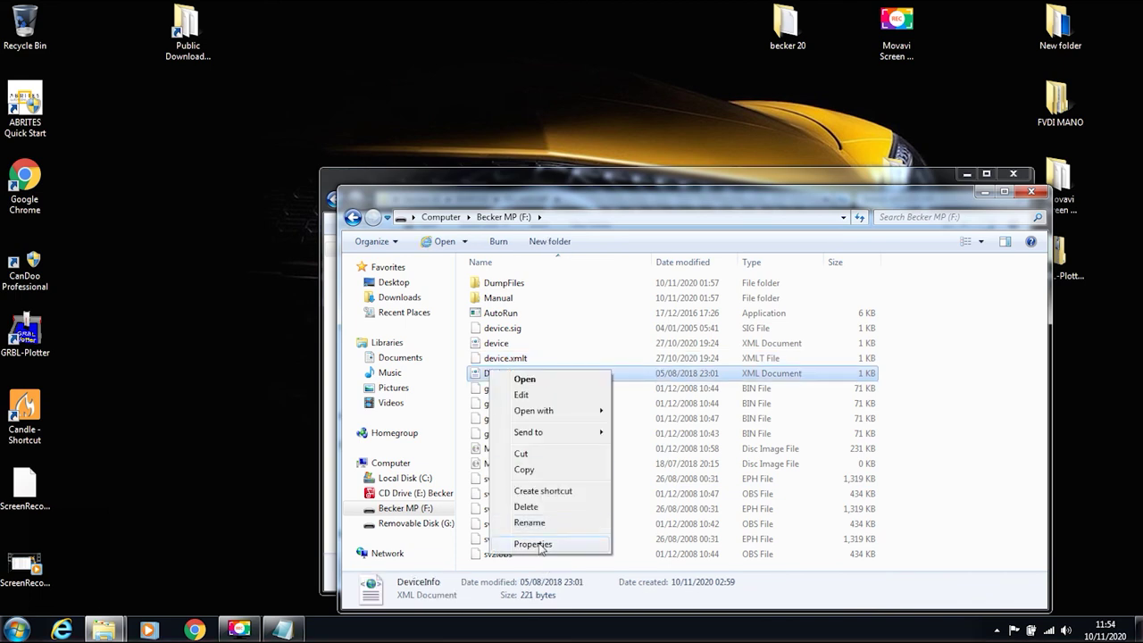
left_click(533, 543)
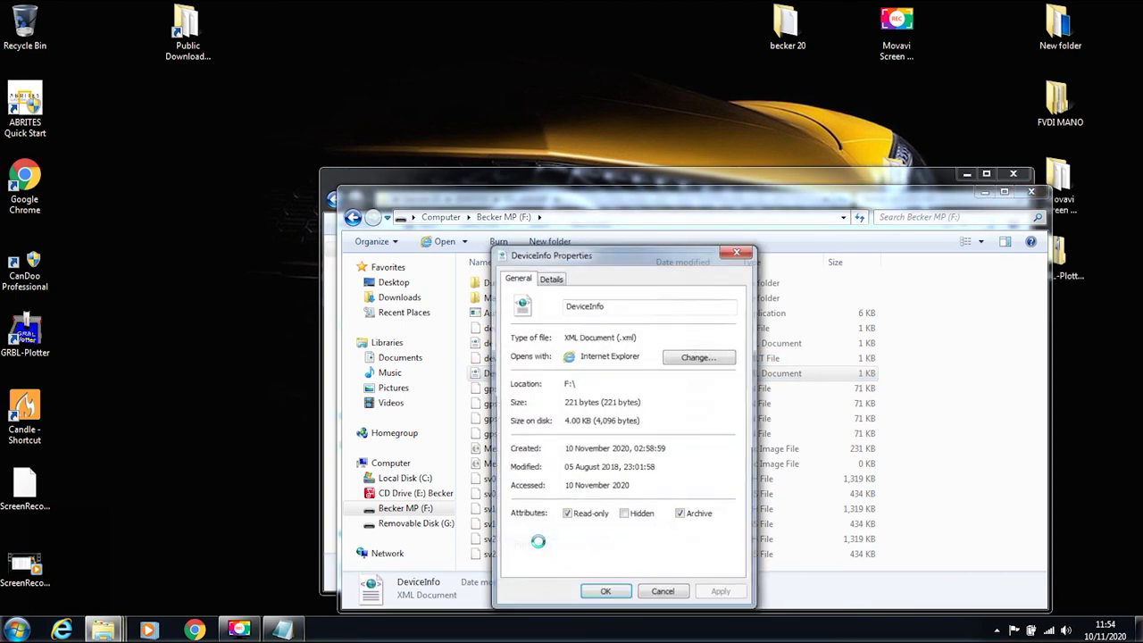
left_click(663, 593)
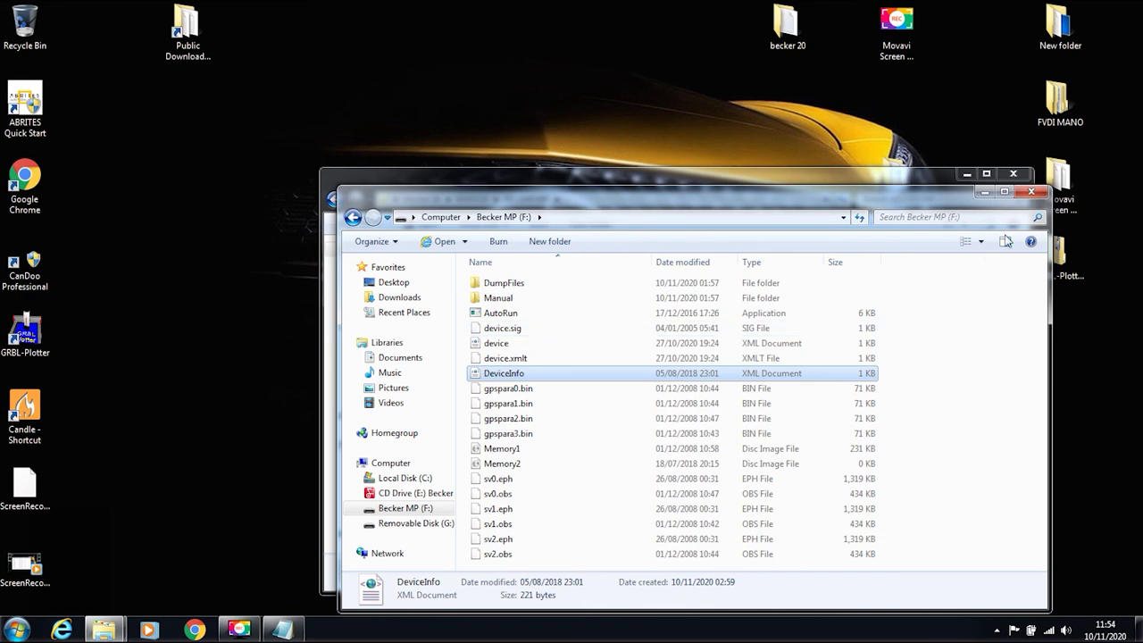
- Close both folder windows and open the Steps text document from the becker 20 folder to review the instructions
left_click(1032, 196)
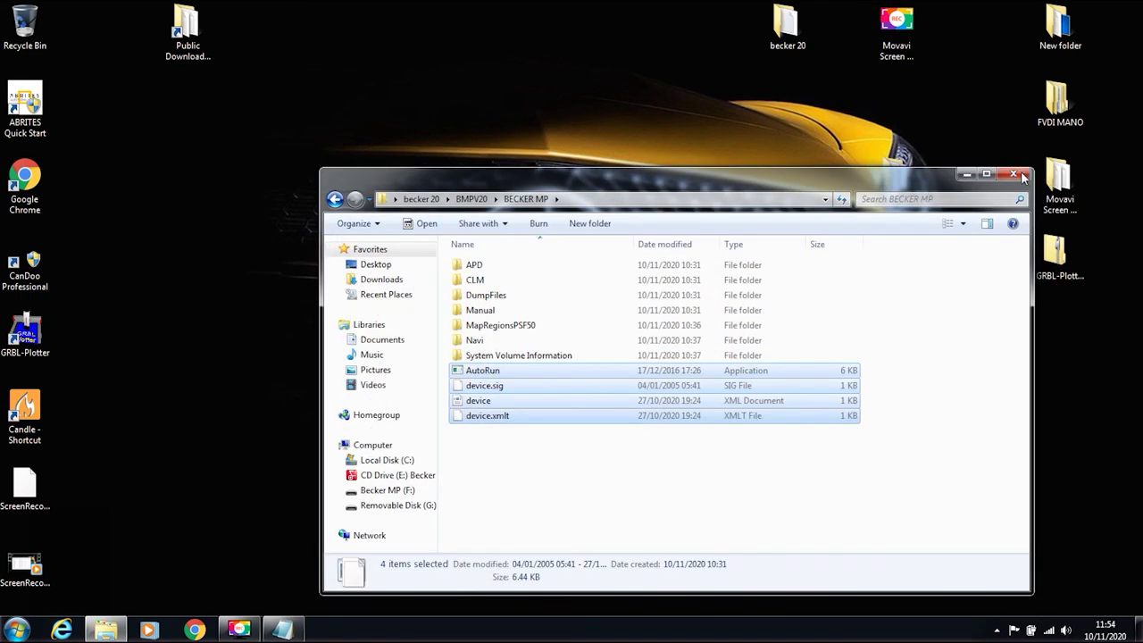
left_click(1014, 174)
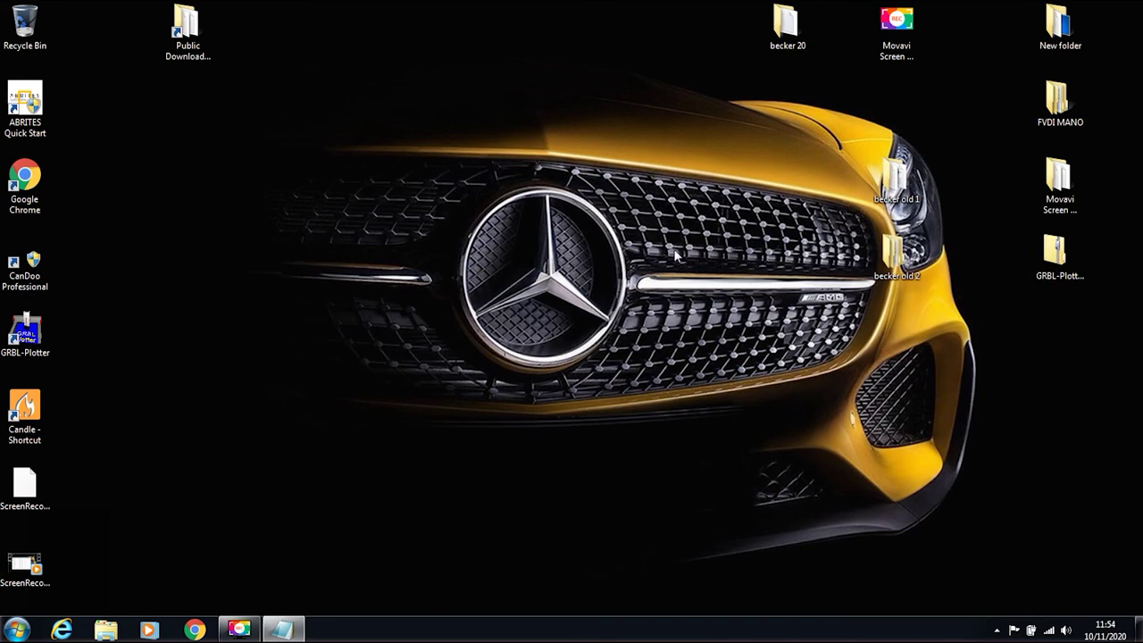
double_click(792, 34)
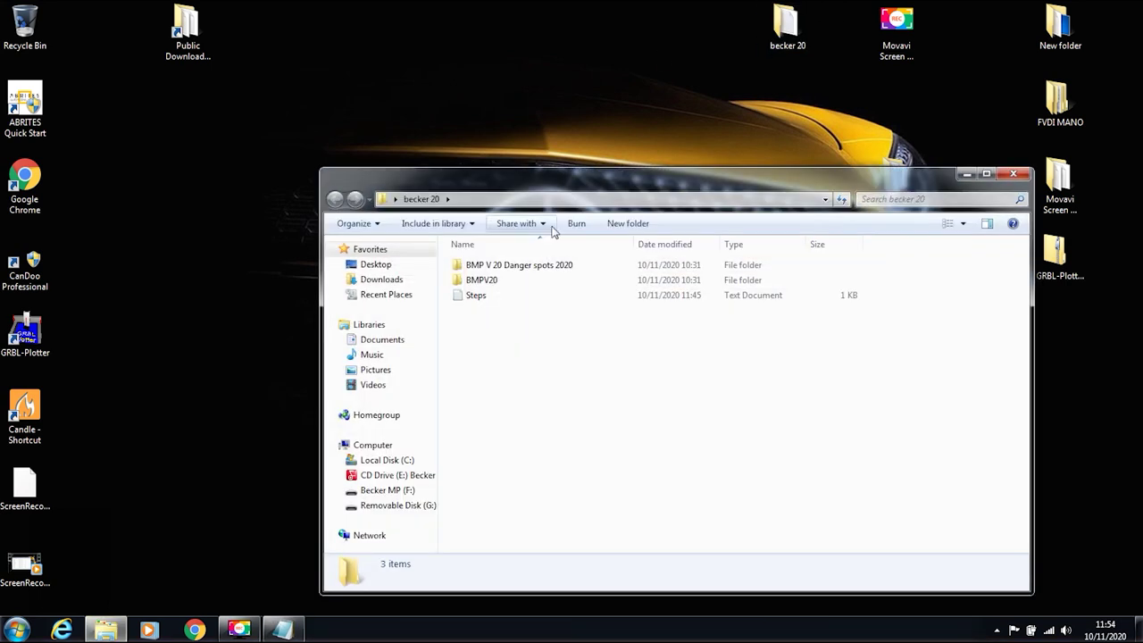
left_click(483, 298)
double_click(483, 298)
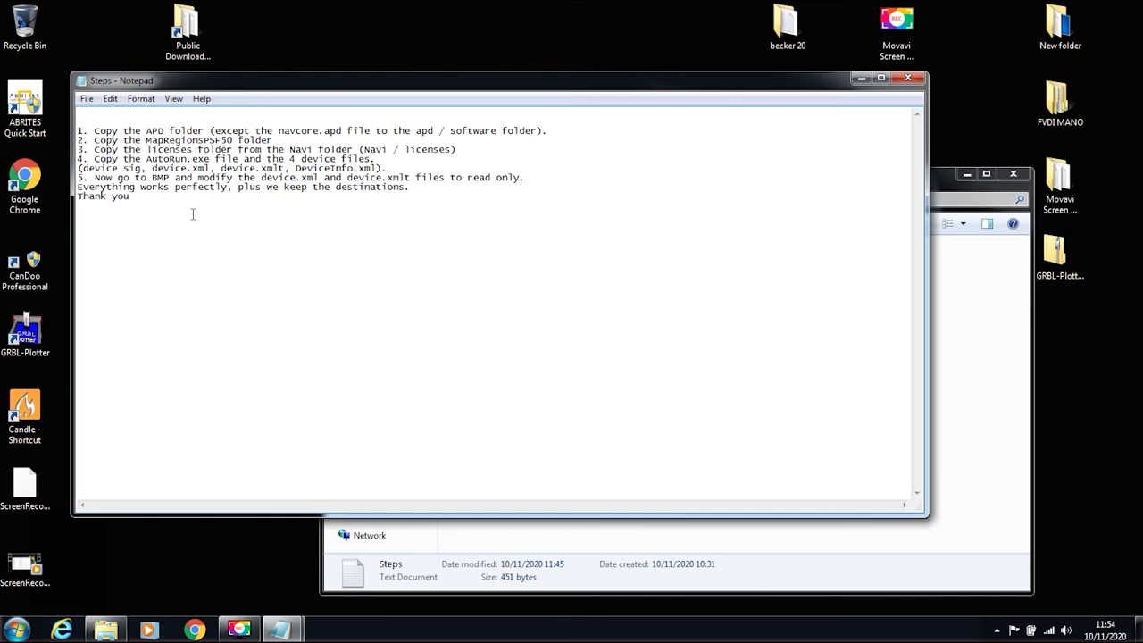